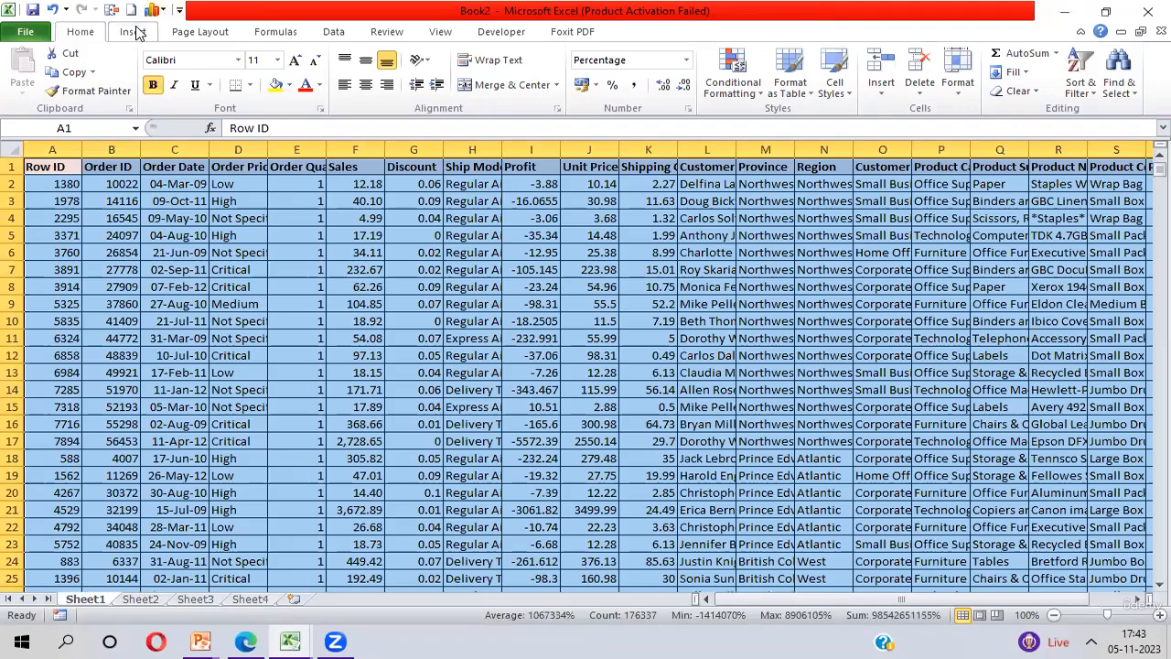
Create a PivotTable from the selected Sheet1 data and place it in the existing worksheet Sheet4 at cell A4
left_click(133, 31)
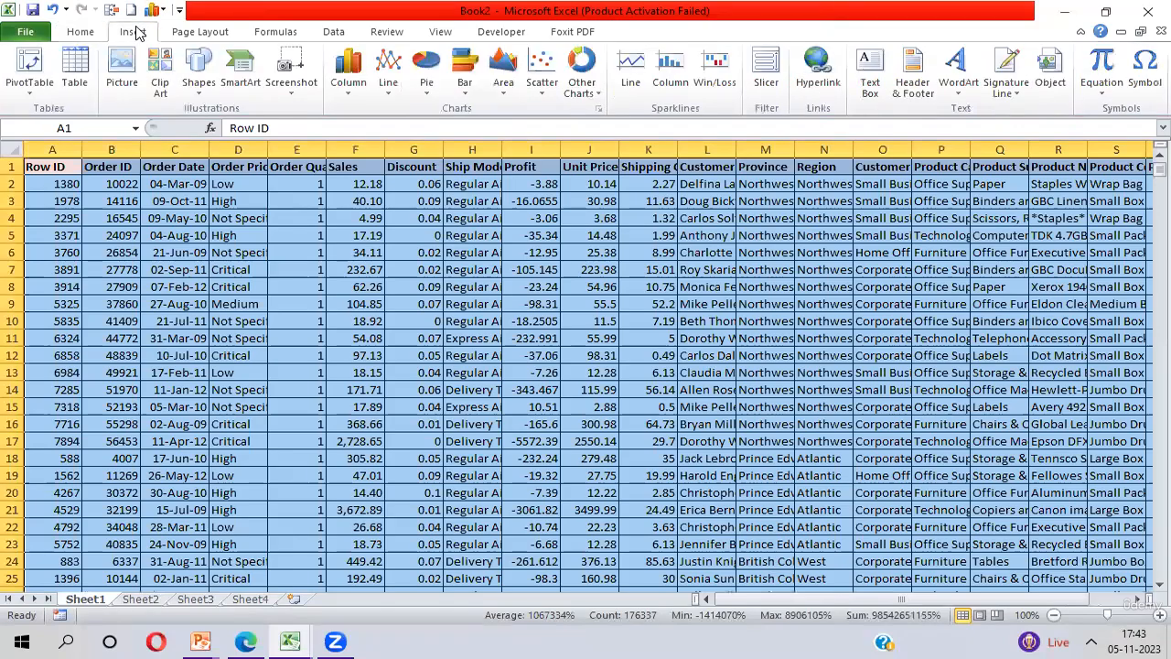
left_click(30, 92)
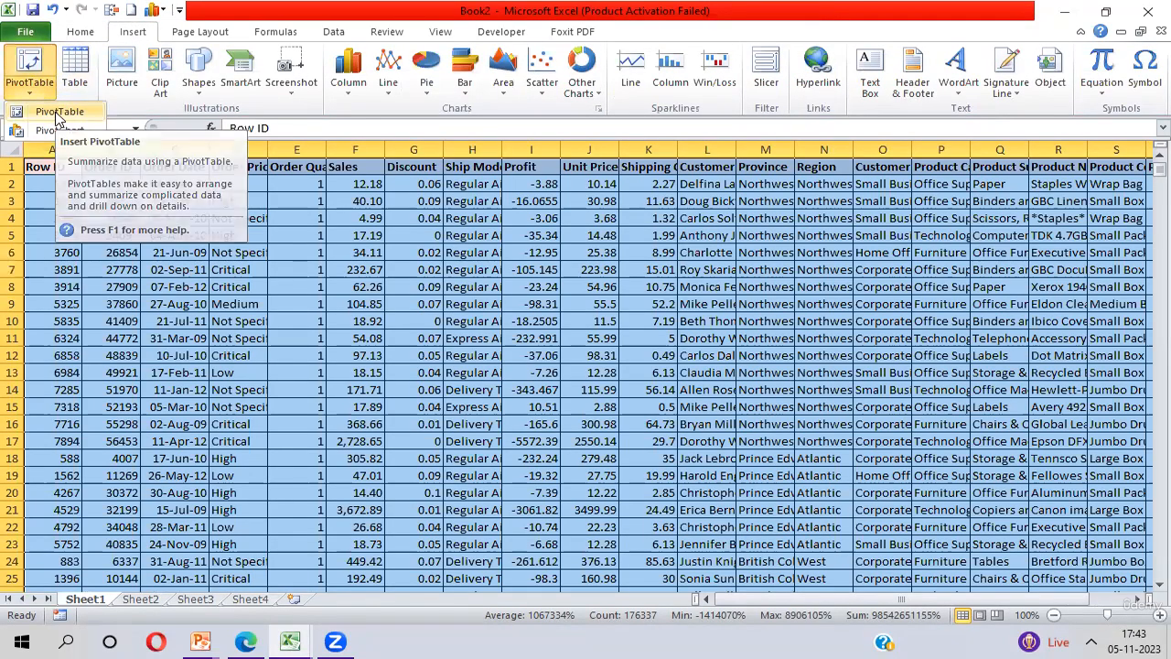
left_click(59, 114)
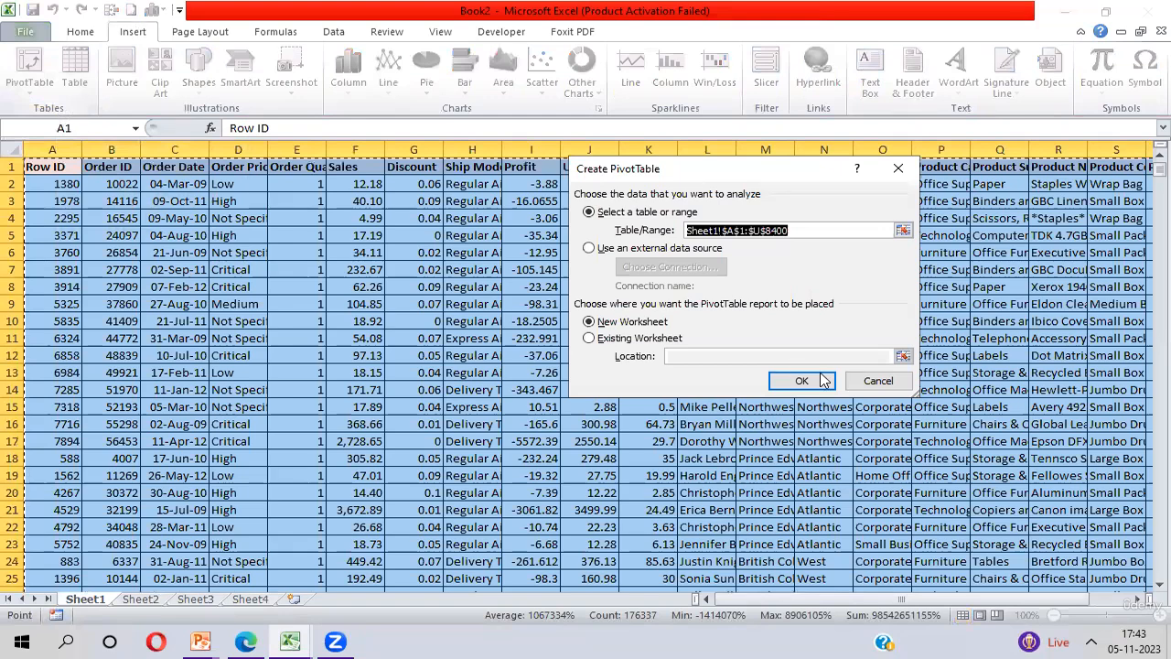
left_click(590, 338)
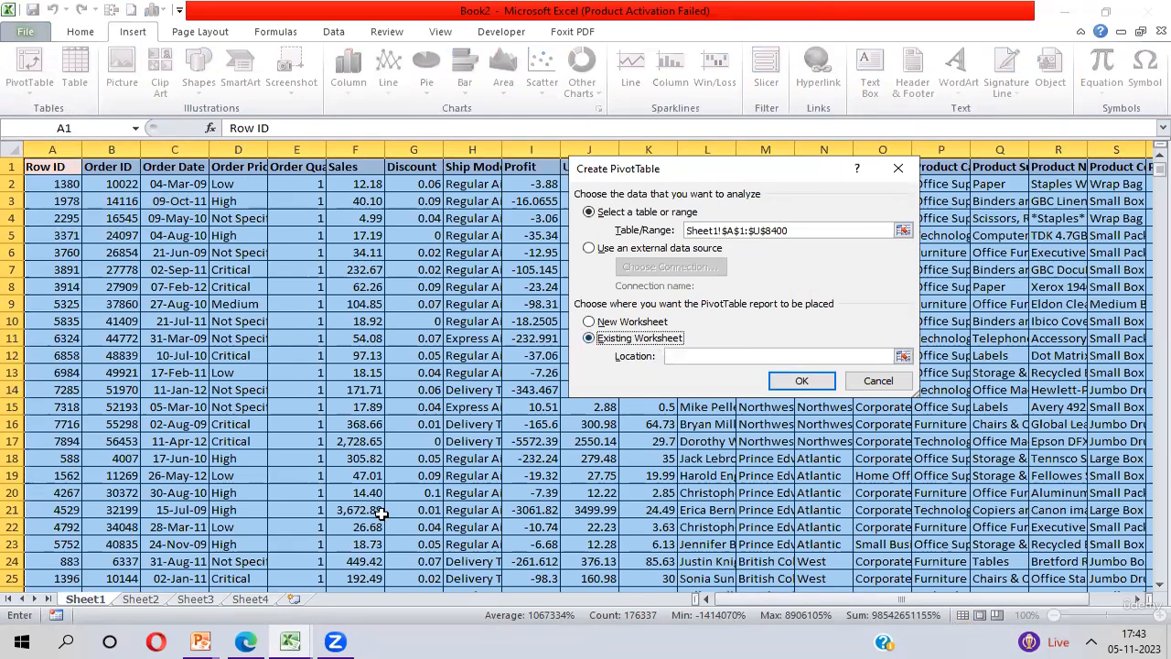
left_click(251, 600)
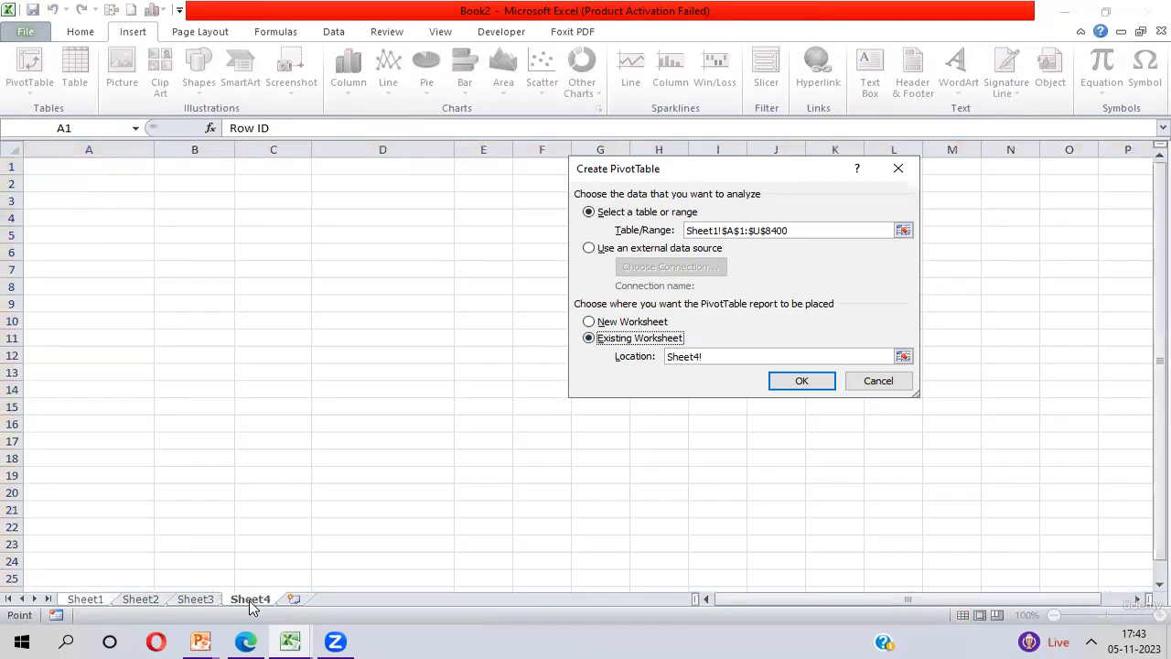
left_click(89, 216)
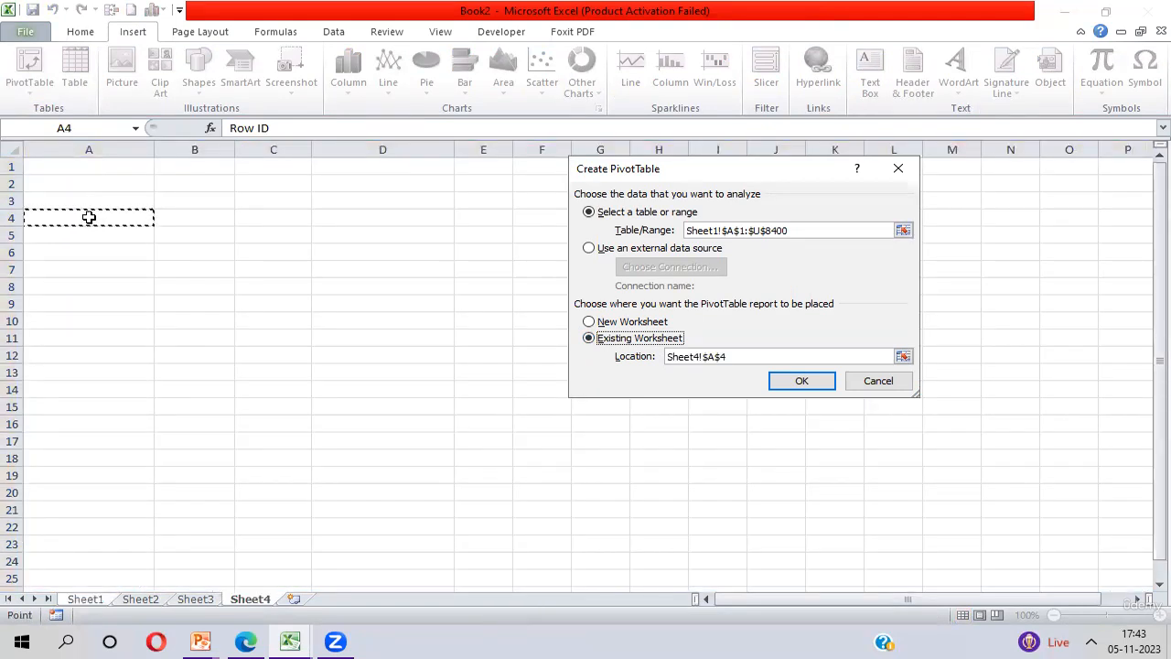
key("Return")
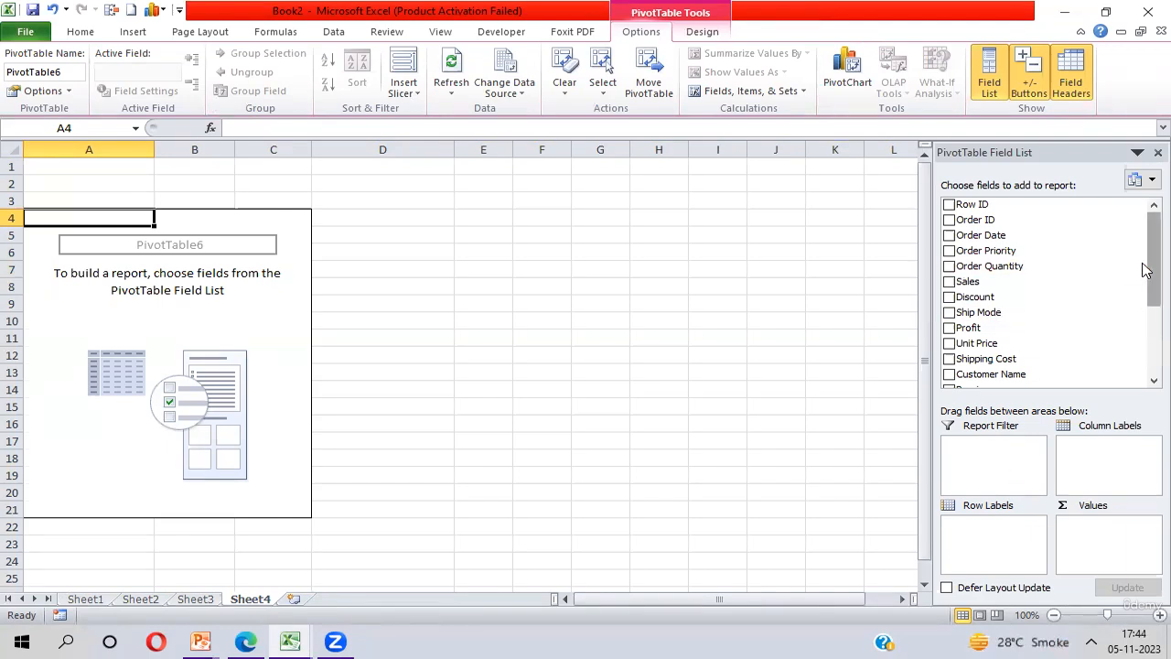
Add the Region field as a report filter and look at its filter choices without applying any
left_click_drag(1146, 270, 1144, 302)
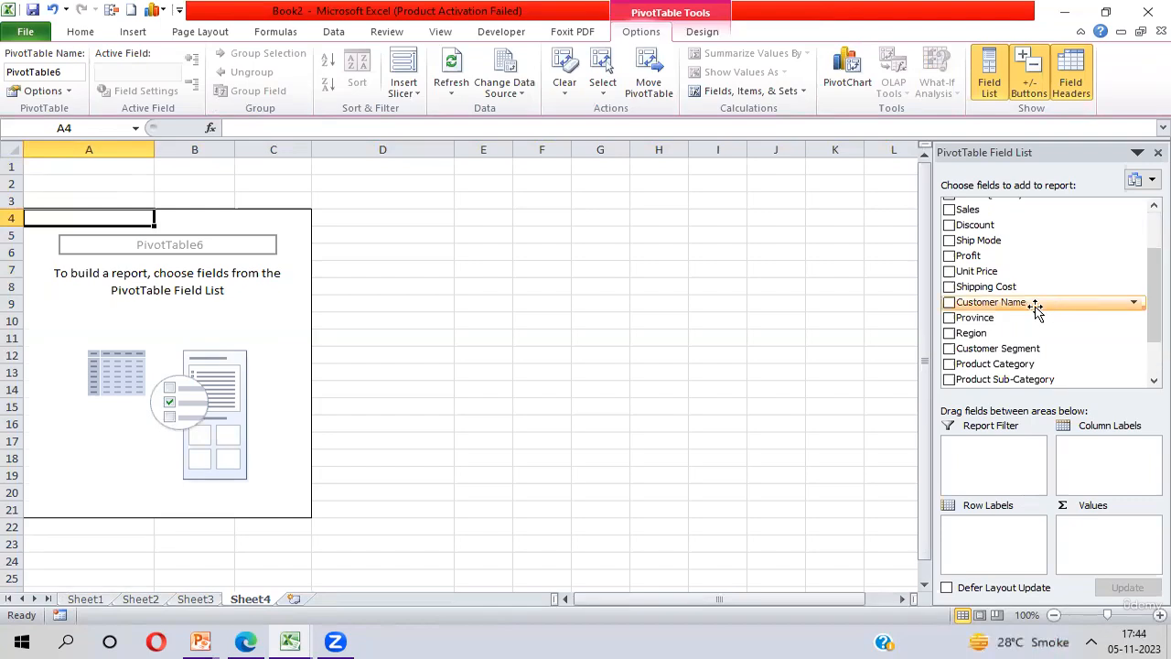
left_click_drag(977, 335, 983, 464)
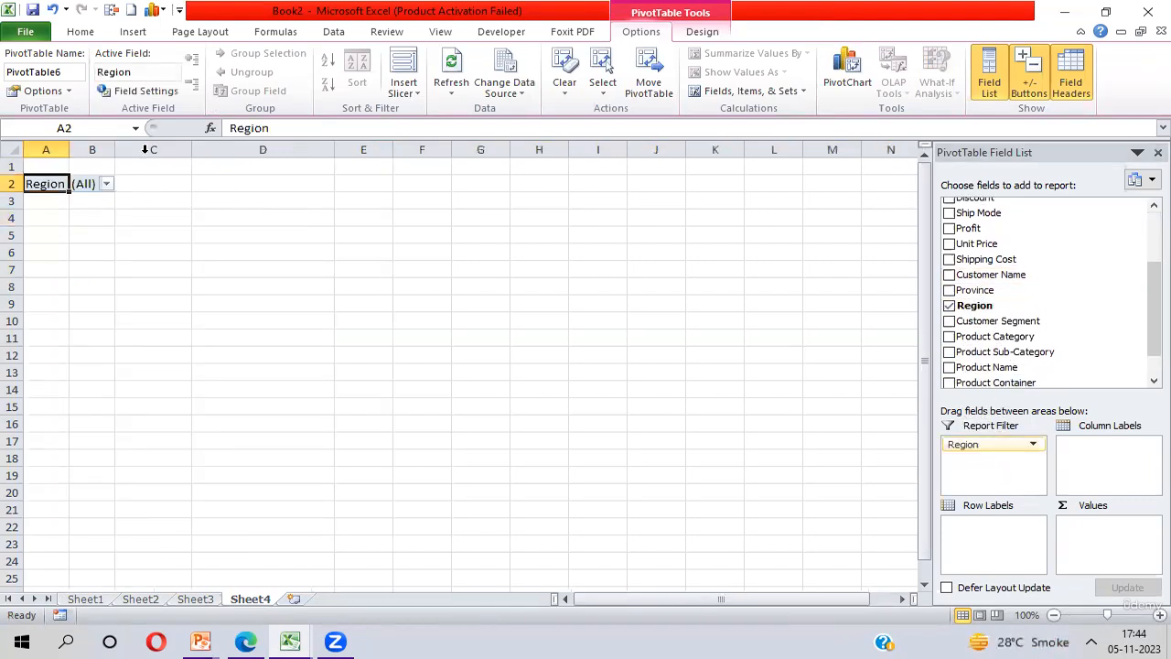
left_click(106, 184)
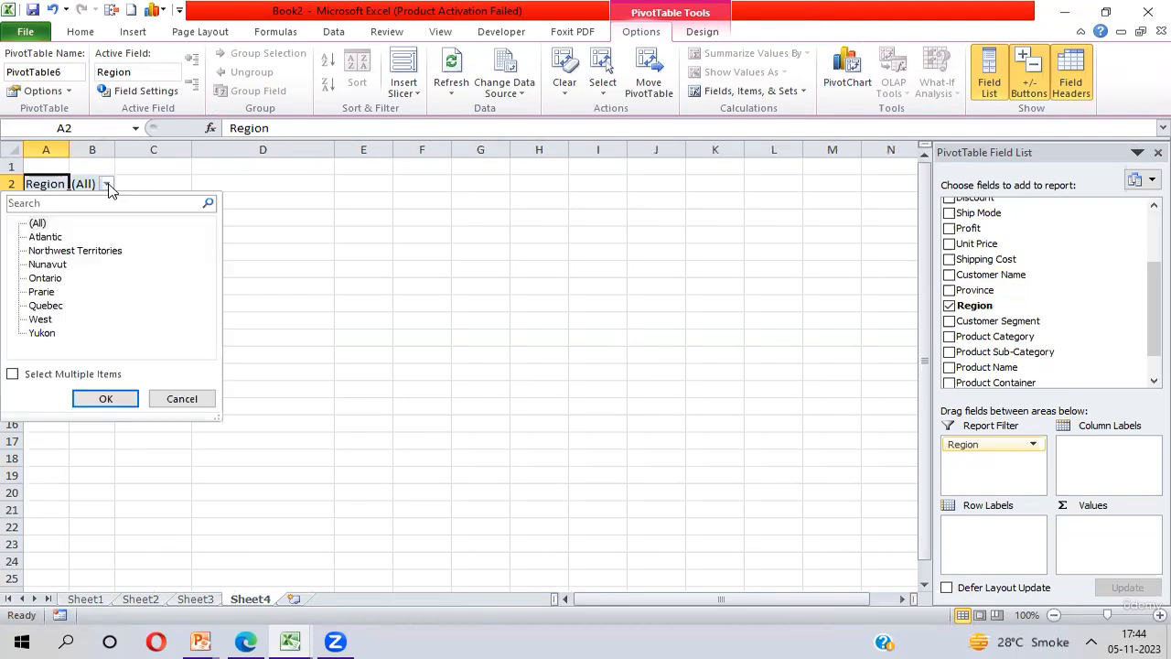
left_click(182, 399)
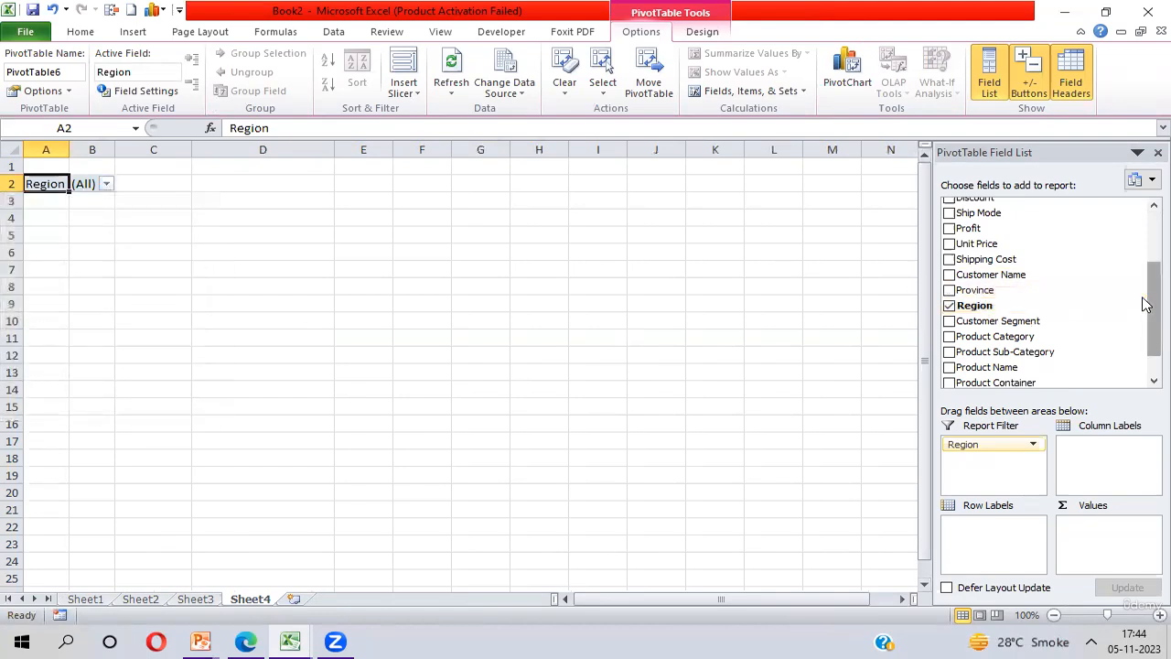
Try Region as column labels, row labels and a value, and return it to the report filter
left_click_drag(1145, 302, 1142, 242)
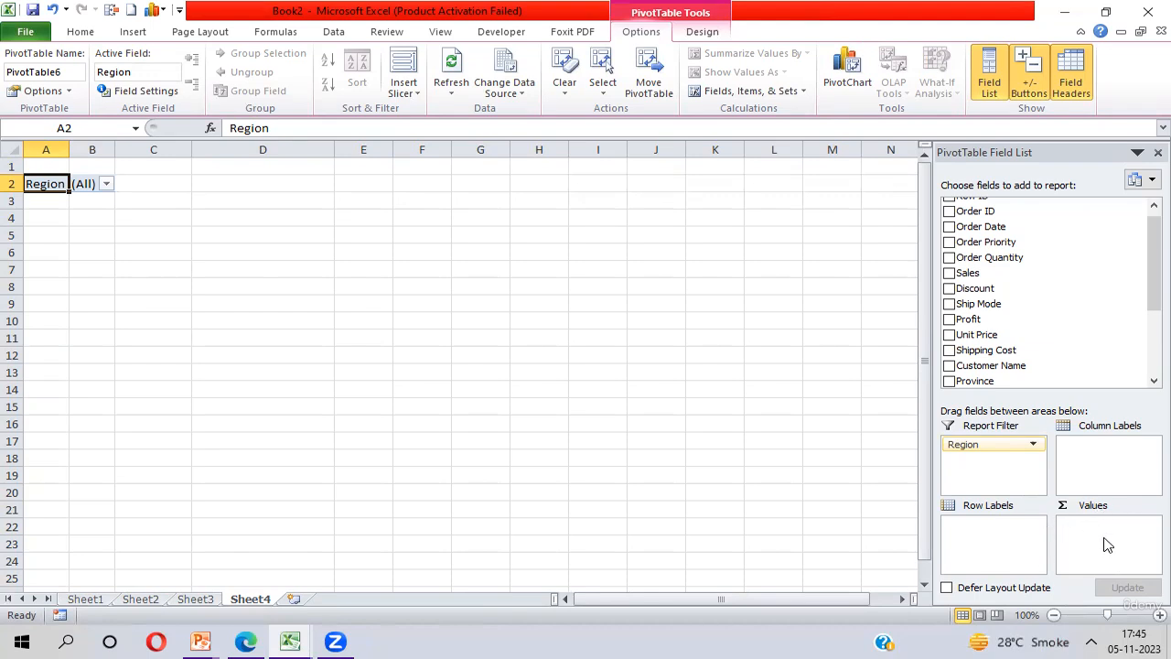
left_click_drag(960, 455, 1098, 465)
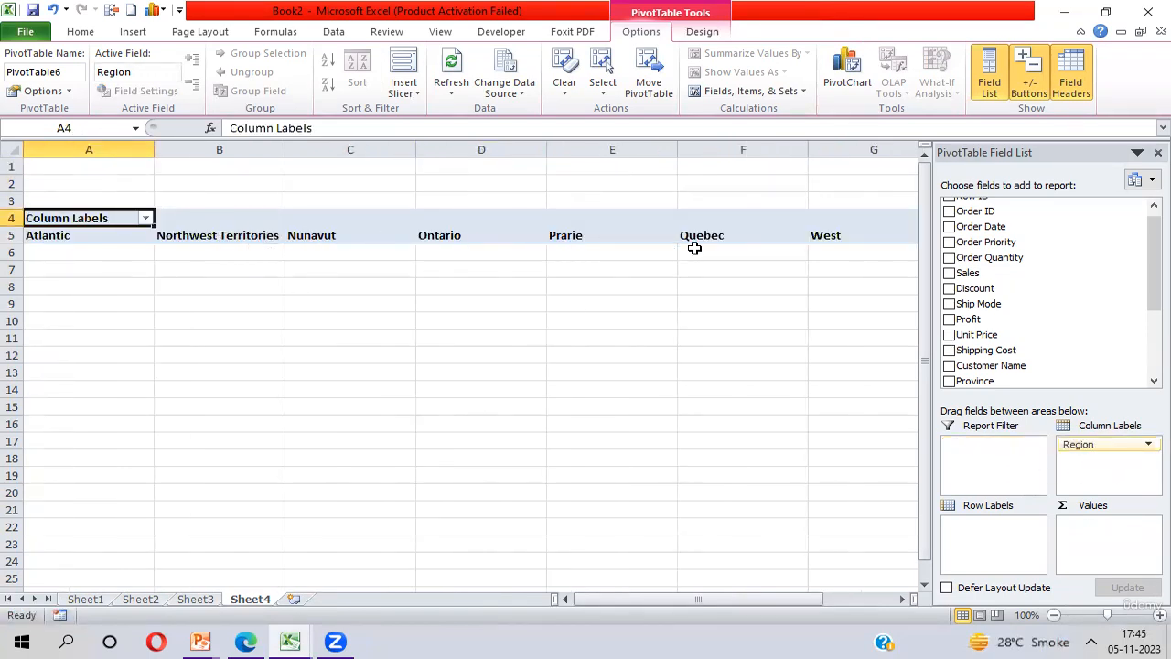
left_click_drag(1121, 445, 996, 543)
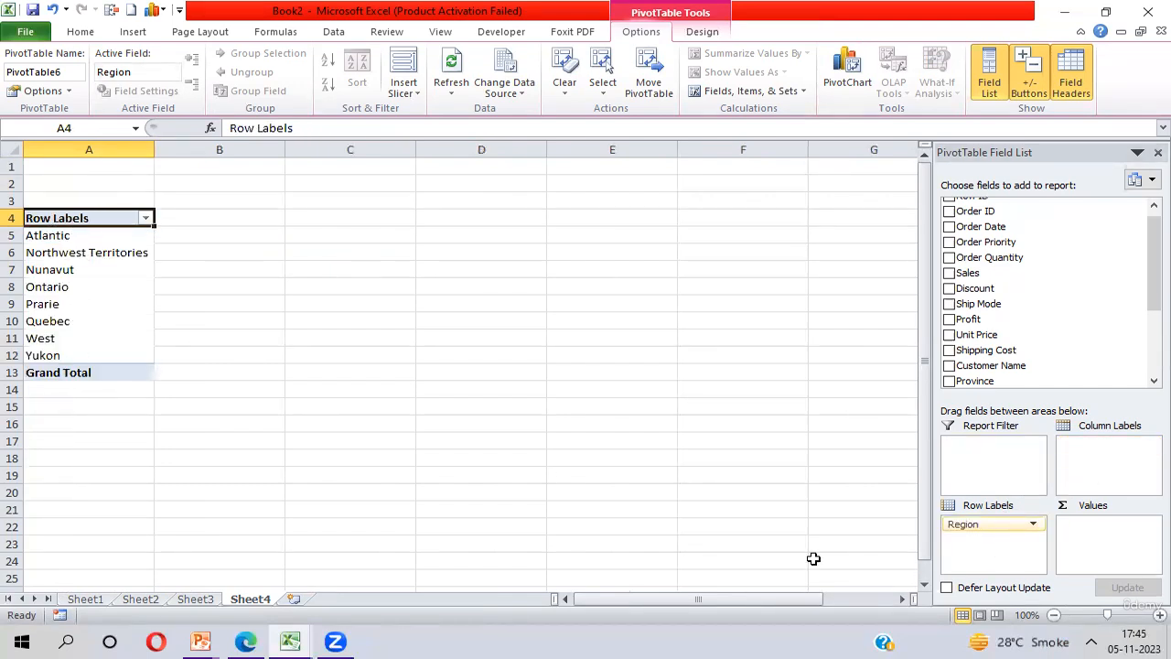
mouse_move(968, 529)
left_mouse_down()
mouse_move(1108, 538)
mouse_move(965, 532)
left_mouse_up()
left_click_drag(975, 528, 1112, 539)
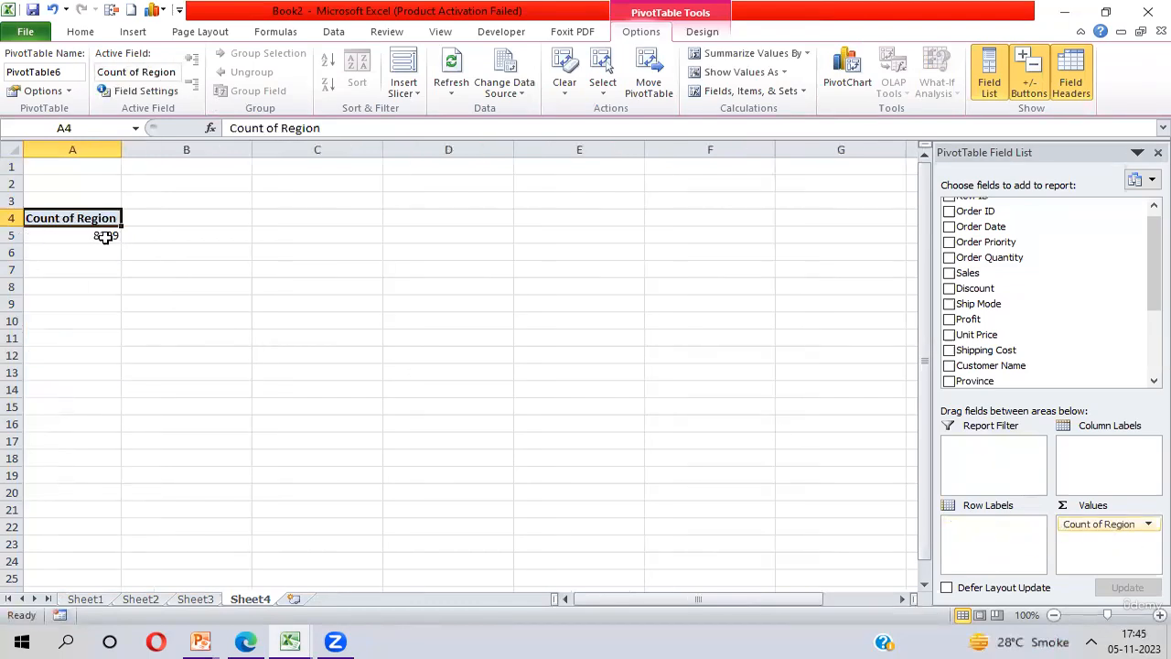
mouse_move(101, 236)
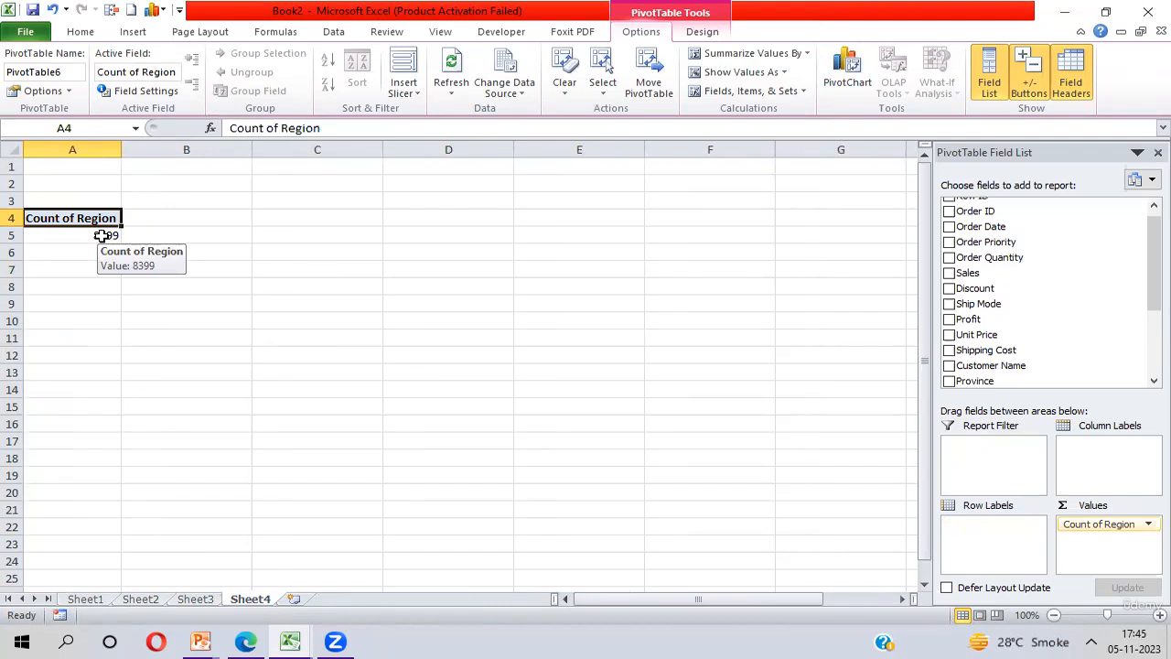
left_click_drag(1095, 531, 997, 472)
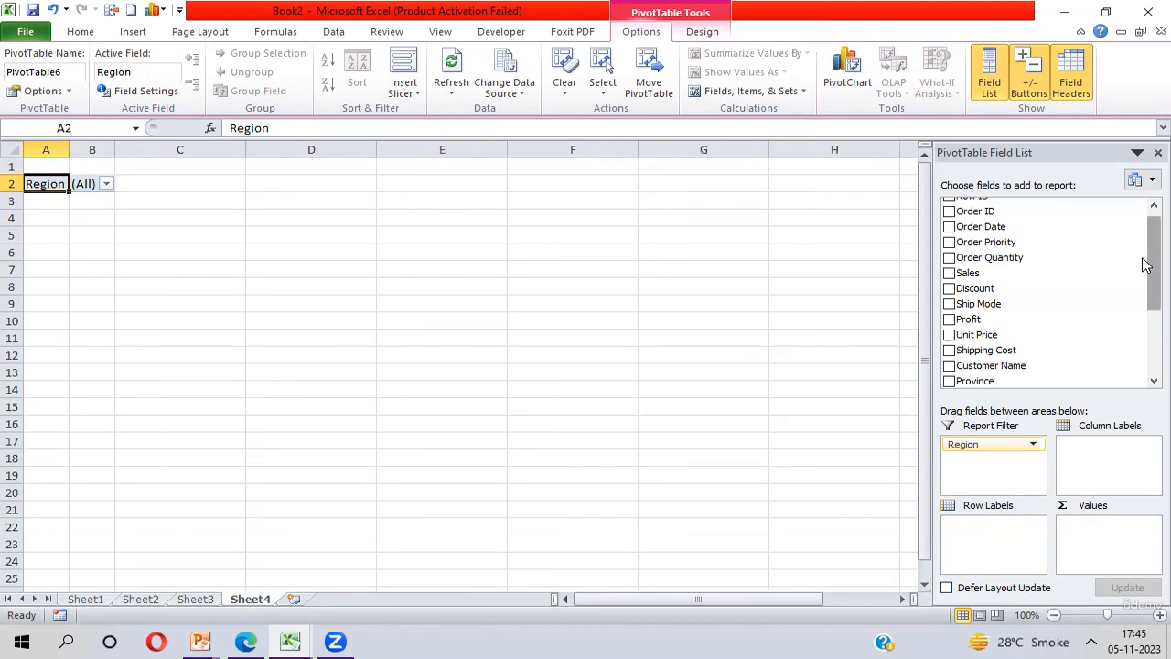
Add Product Category to the row labels and Profit to the values as a sum
scroll(1144, 247, "up", 1)
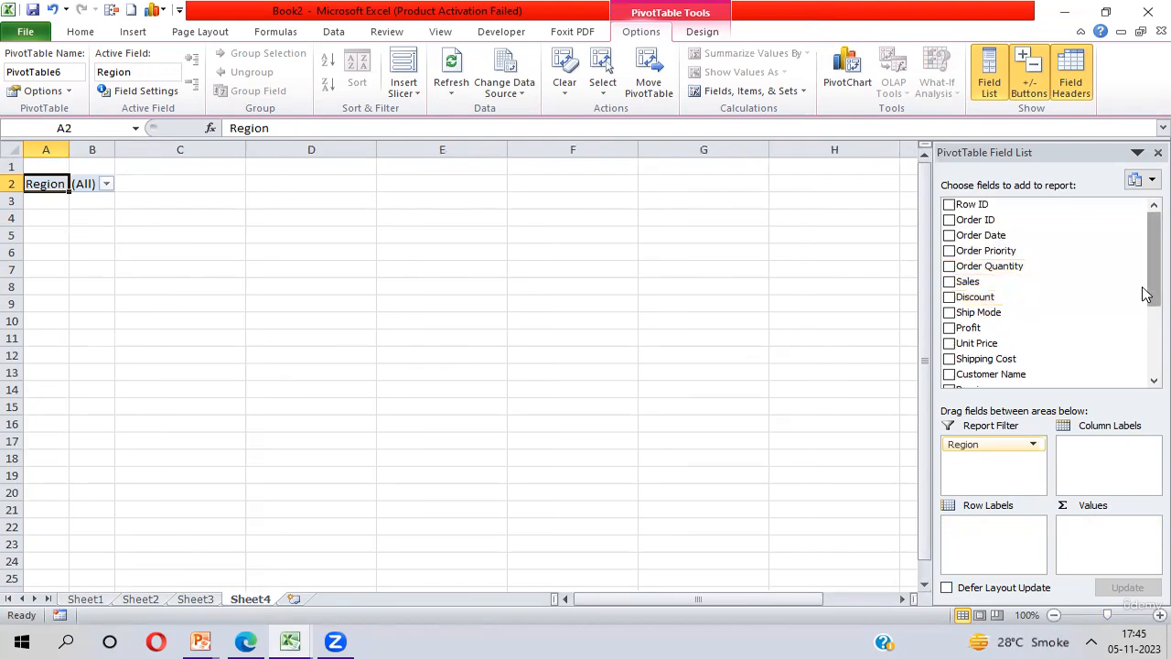
left_click_drag(1144, 293, 1143, 346)
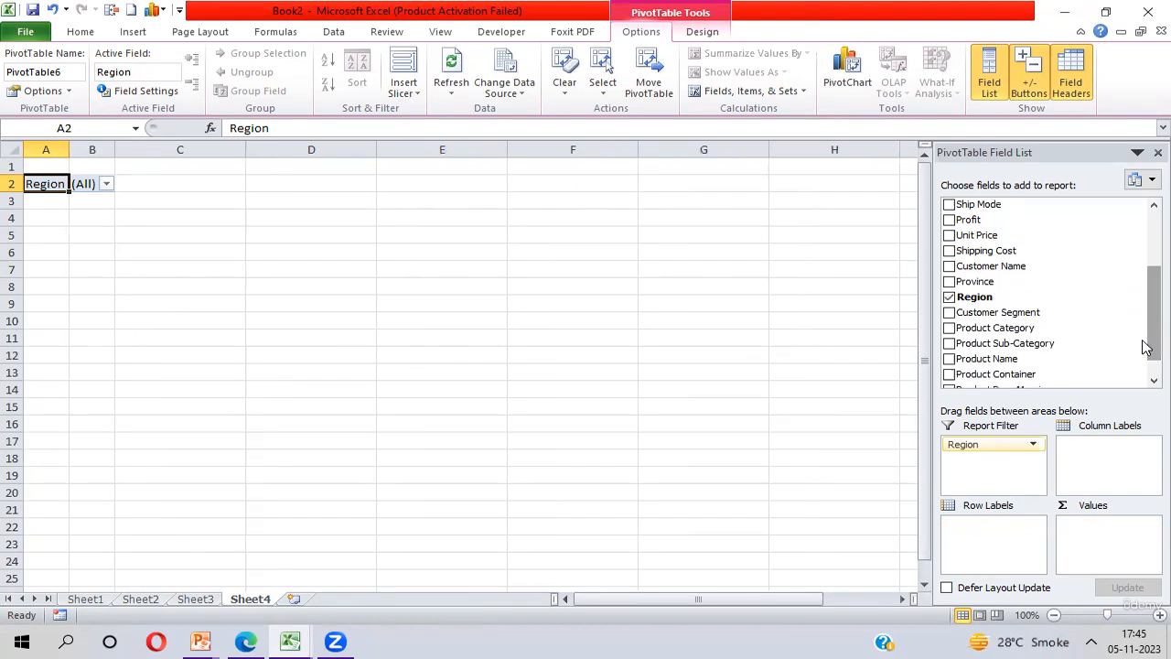
left_click_drag(966, 328, 991, 547)
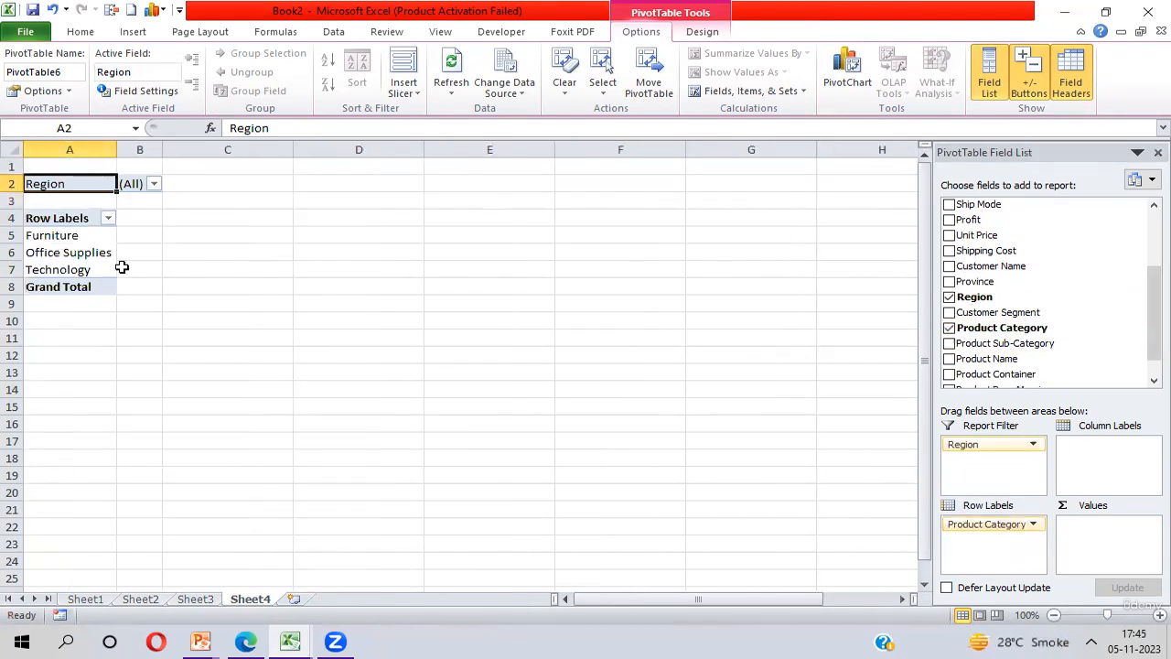
left_click(949, 220)
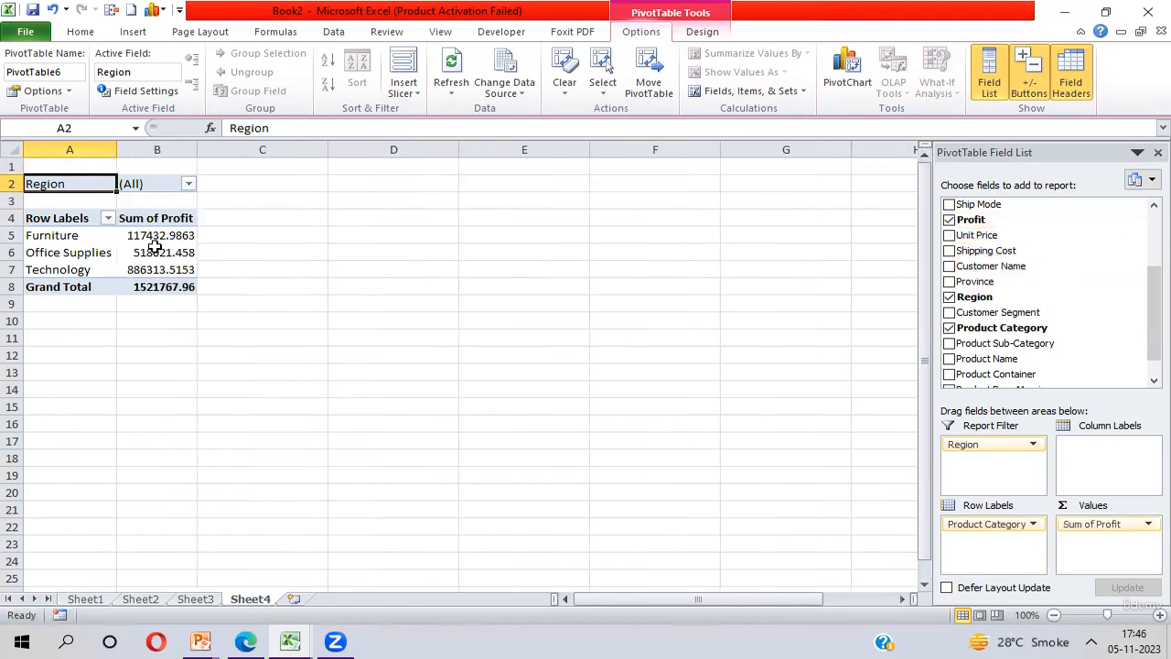
mouse_move(156, 247)
Try the side-by-side, fields-only, 2 by 2 and 1 by 4 areas-only layouts of the field list, and return to the stacked layout
left_click(1143, 182)
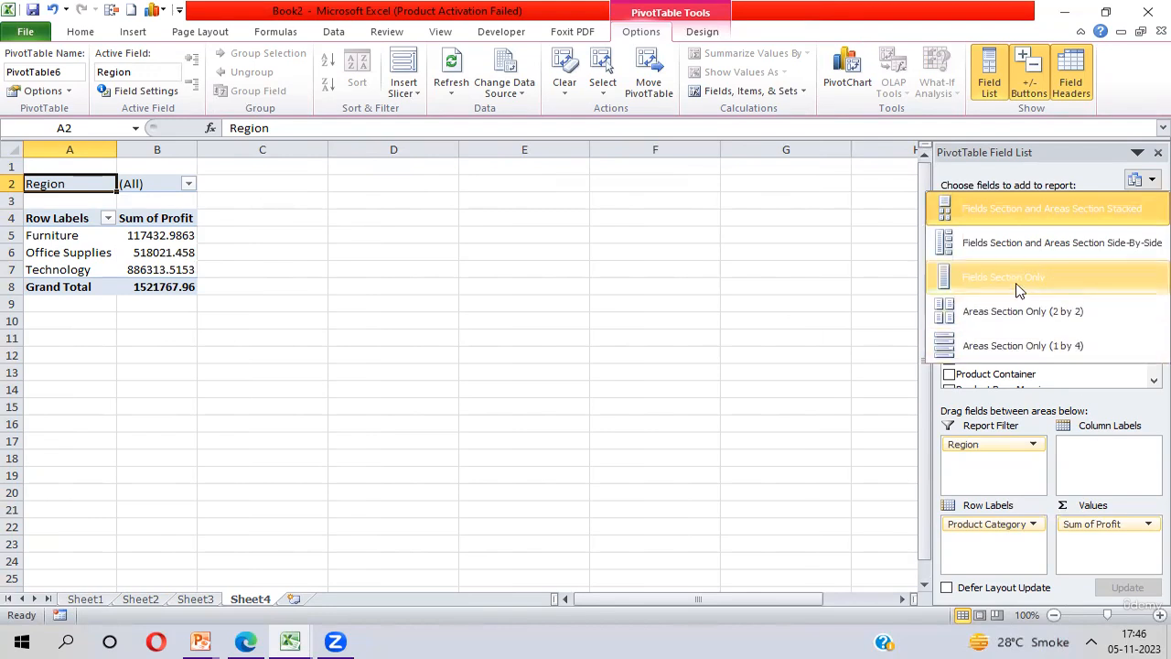
left_click(1011, 253)
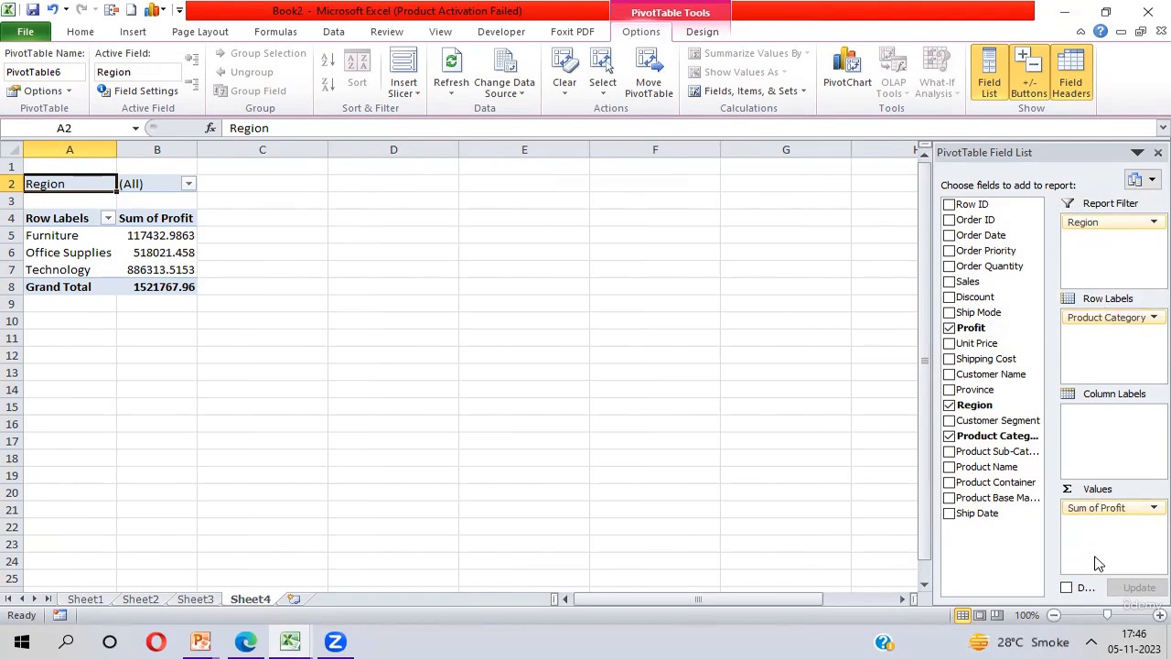
left_click(1141, 181)
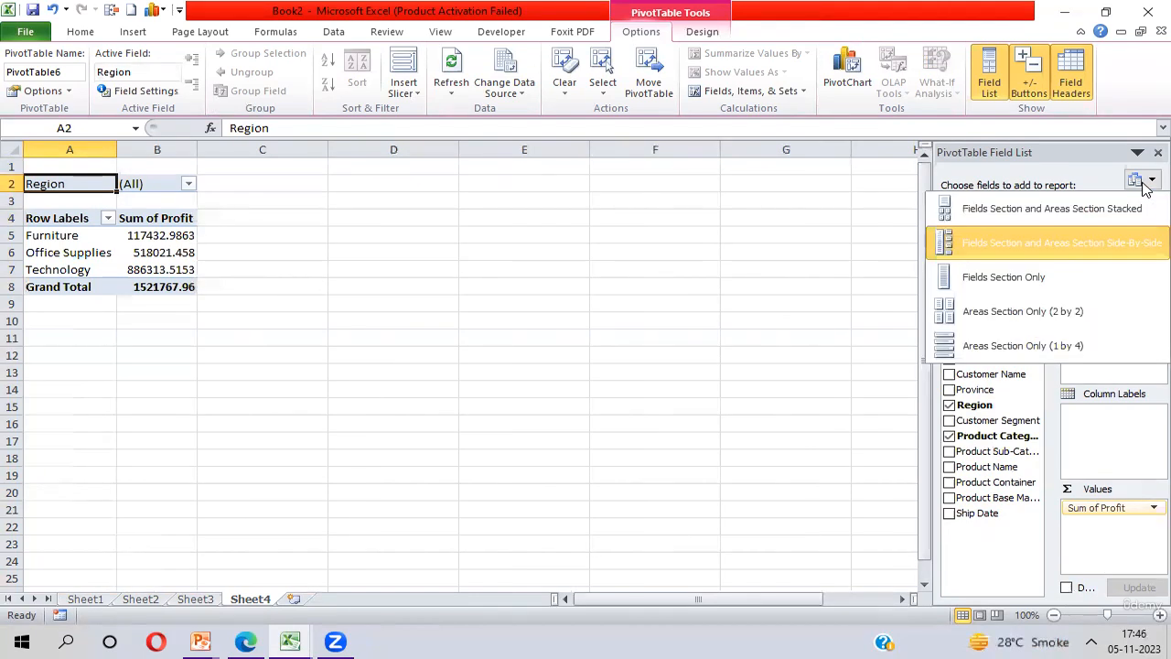
left_click(1000, 280)
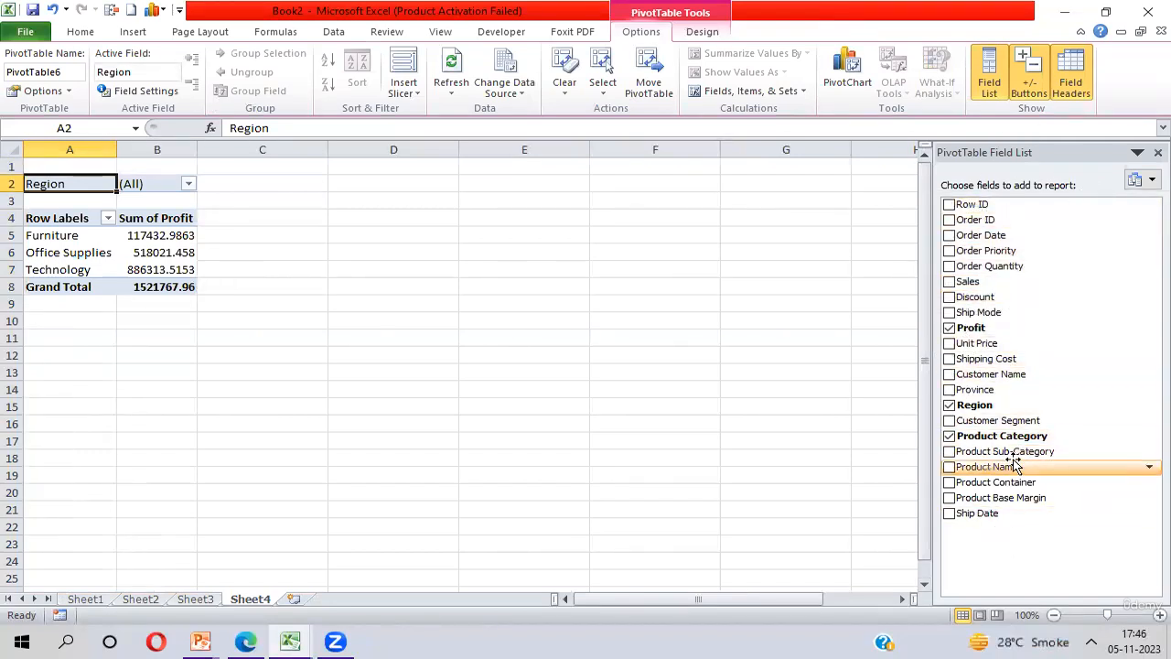
left_click(1145, 183)
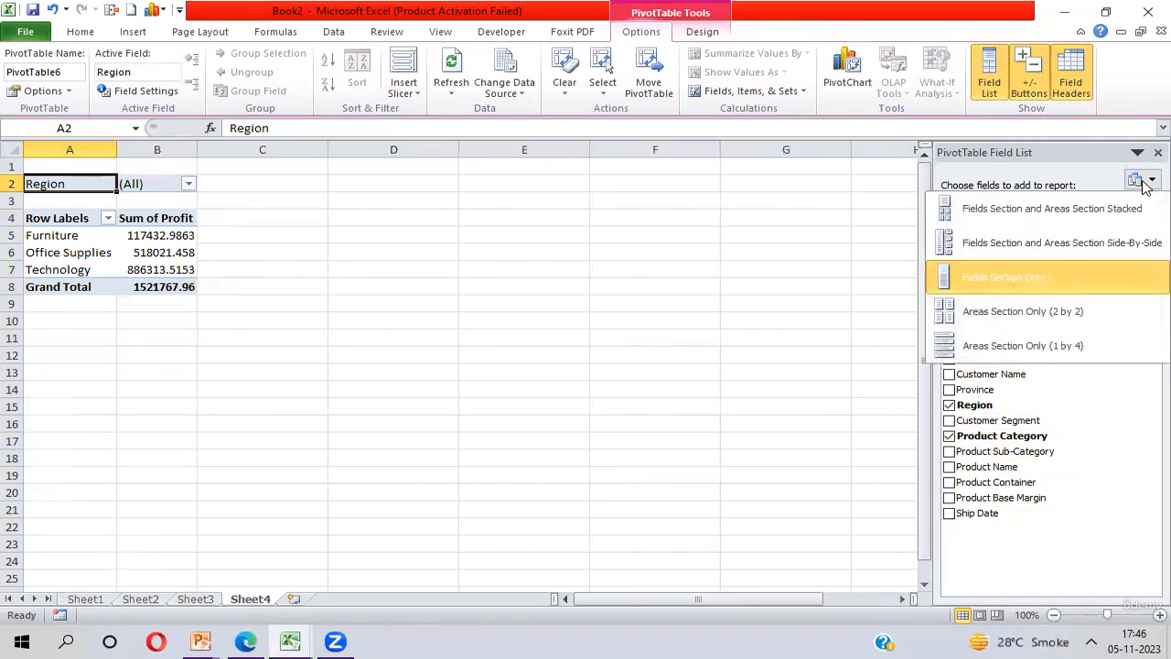
left_click(1002, 328)
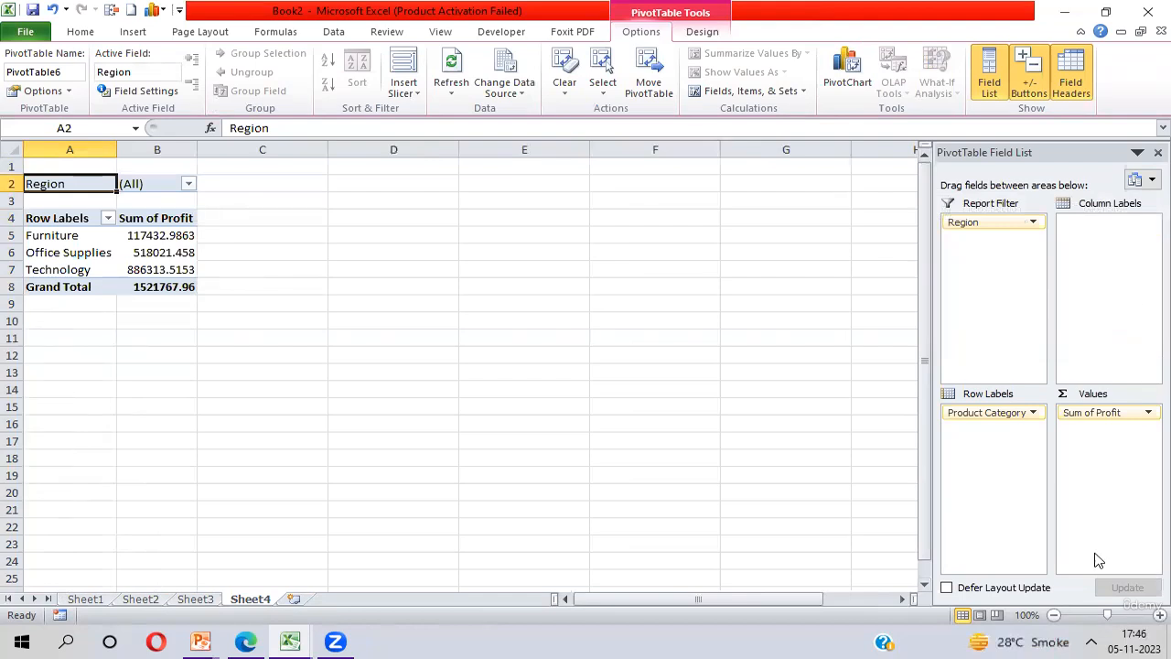
left_click(1144, 182)
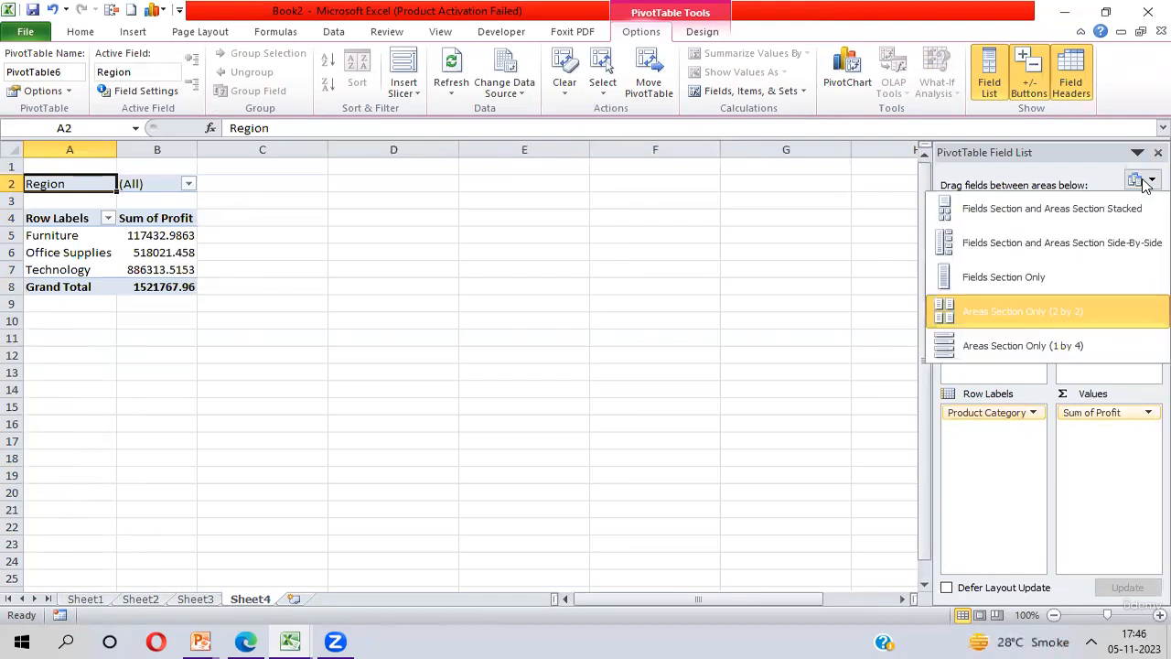
left_click(1011, 345)
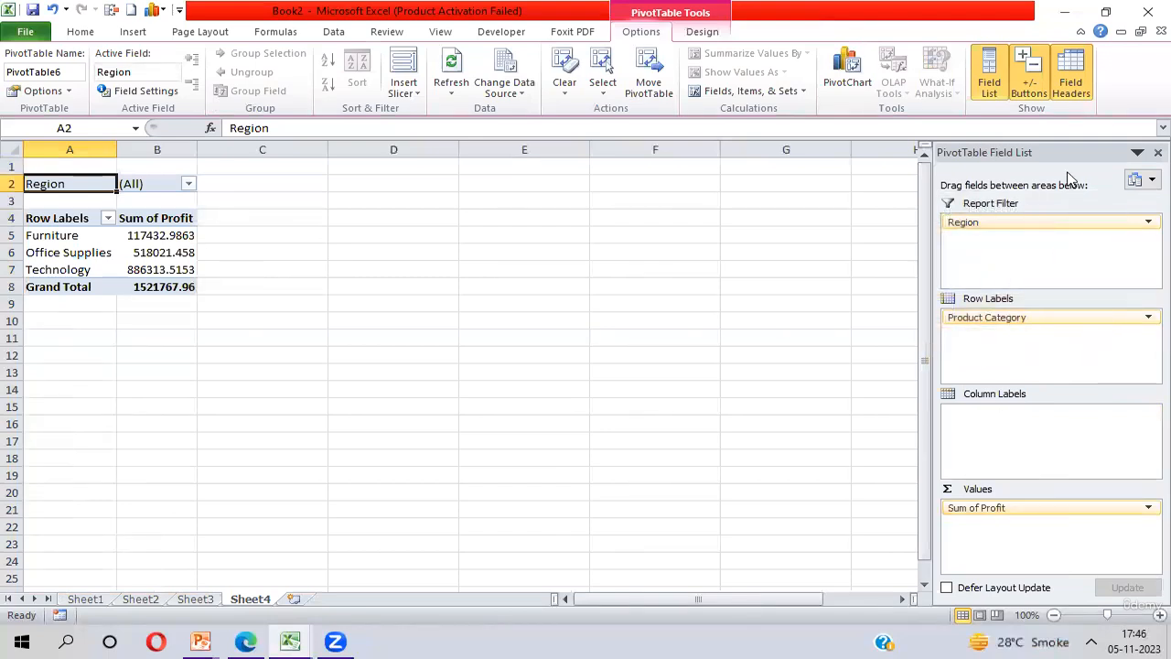
left_click(1145, 182)
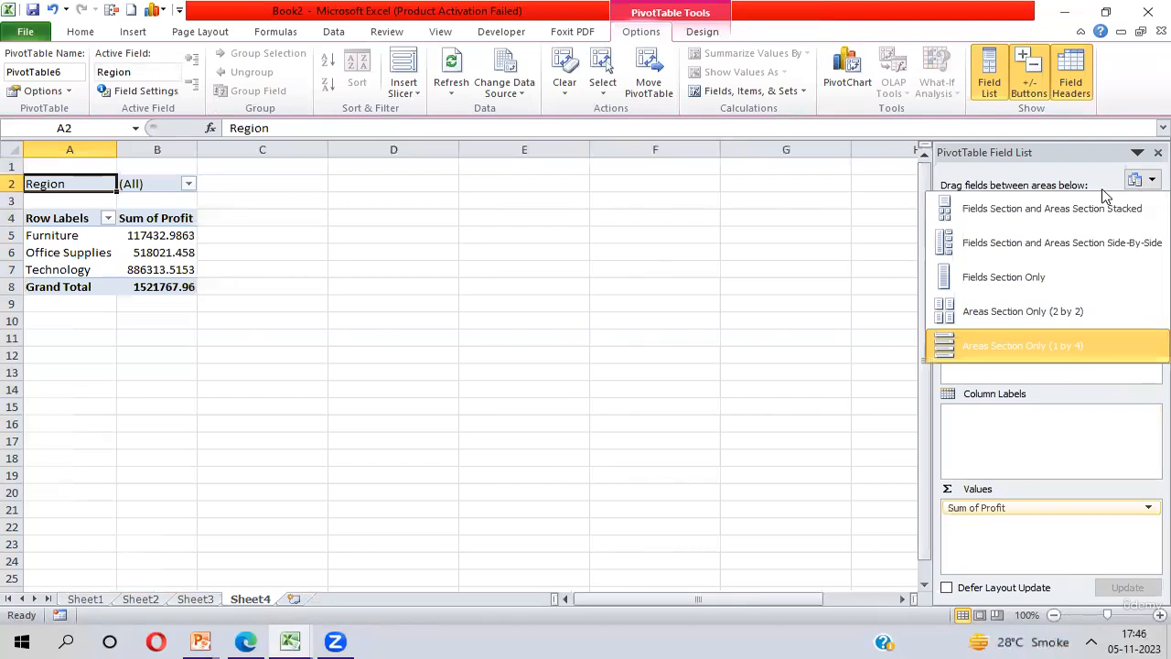
left_click(996, 212)
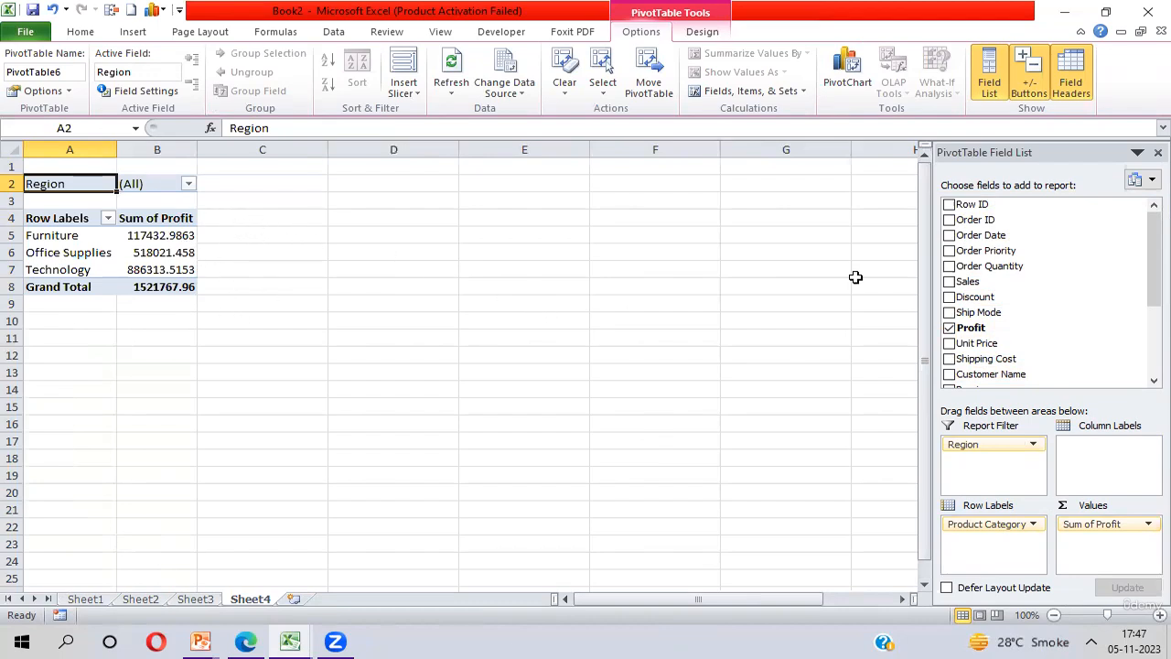
Add Sales to the PivotTable values beside the profit sum and remove it again
left_click_drag(965, 287, 1107, 558)
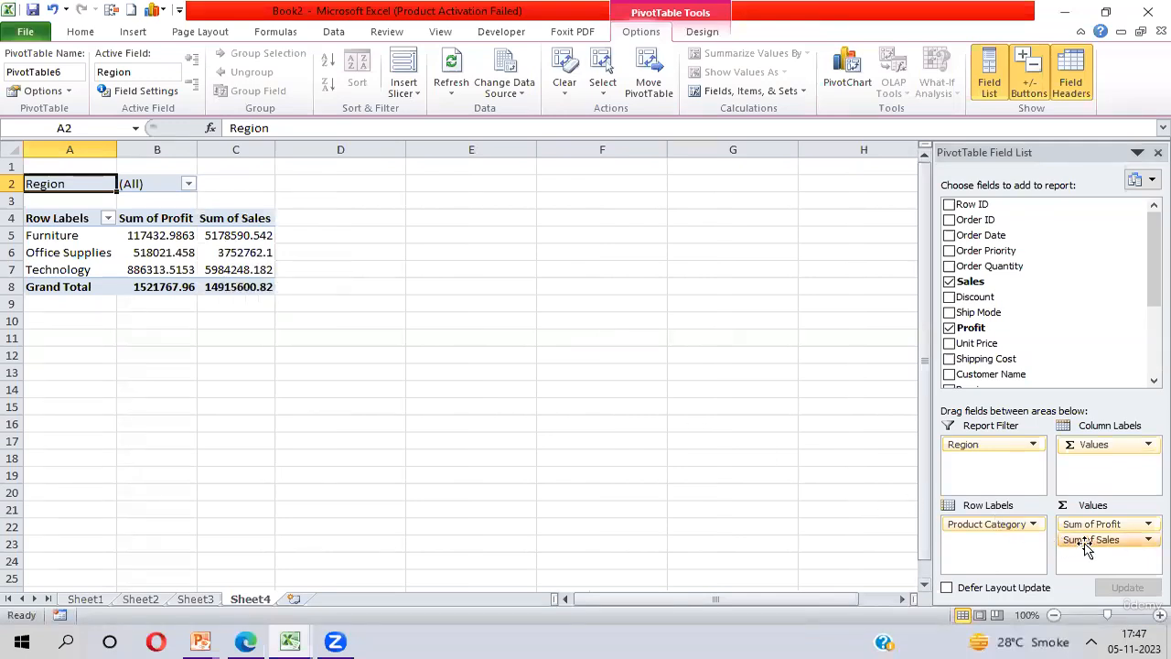
left_click_drag(1088, 546, 1002, 281)
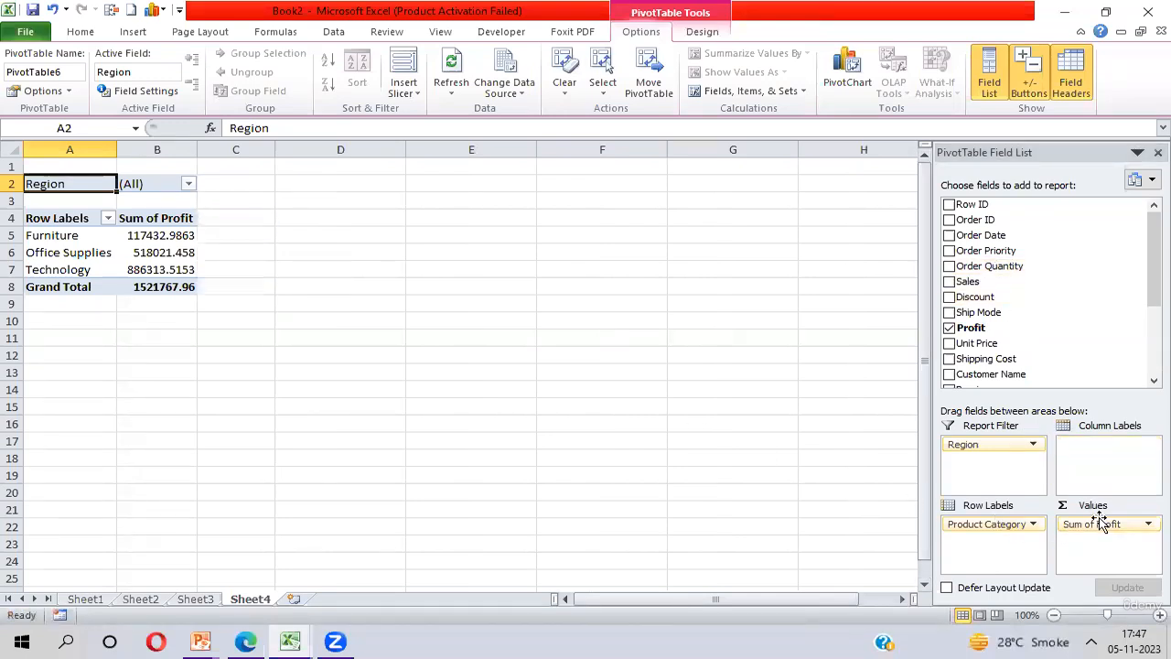
Turn on deferred layout updates, add Sales to the values and update the PivotTable manually
left_click(947, 588)
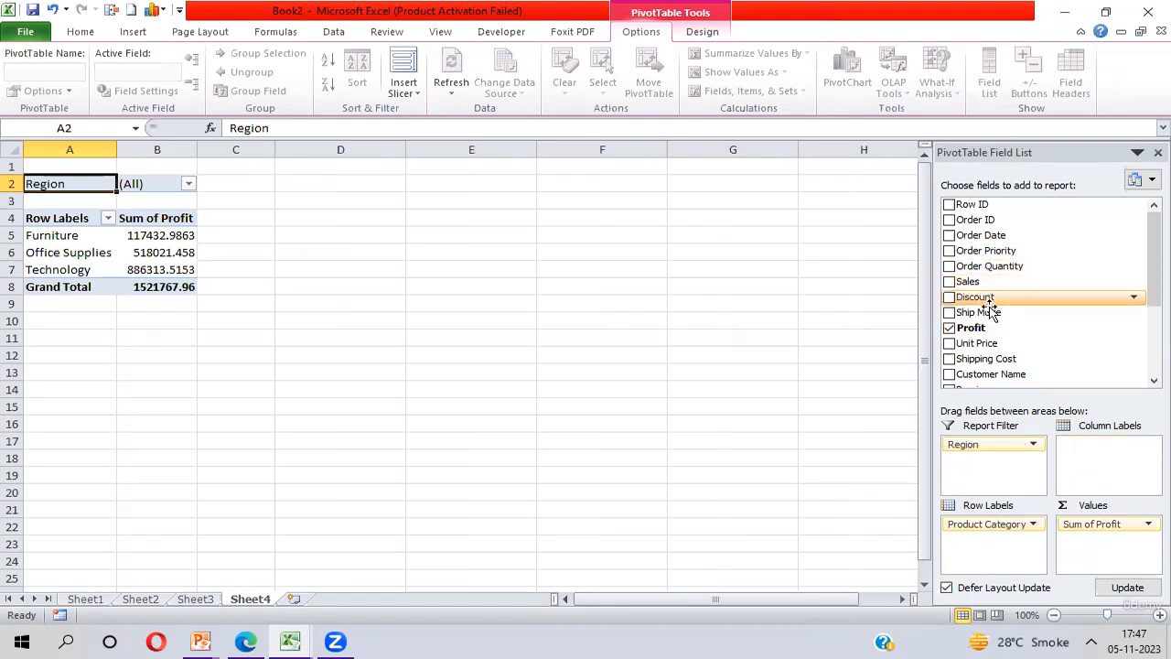
left_click_drag(972, 283, 1088, 541)
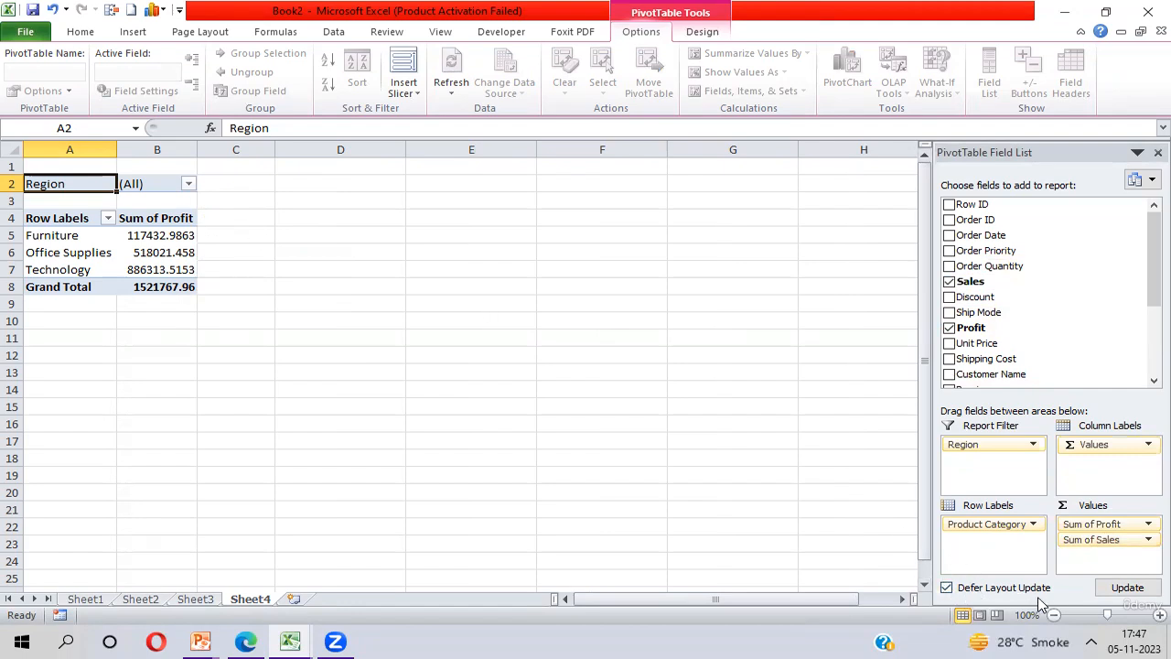
left_click(1127, 590)
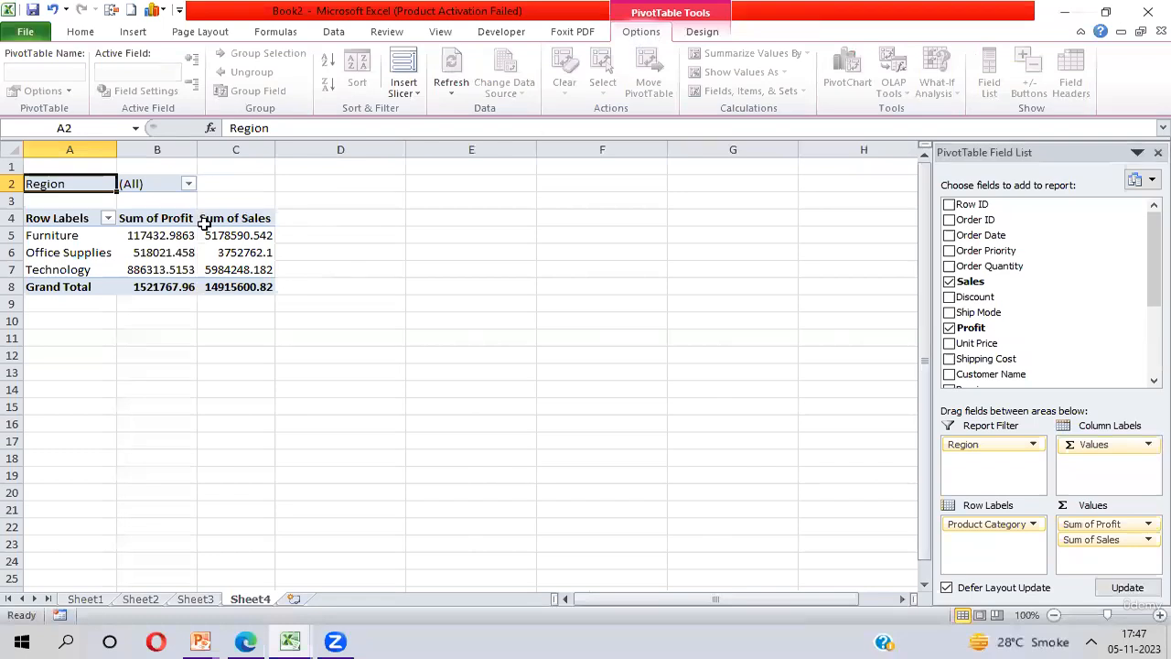
Turn off deferred layout updates for the PivotTable
left_click(948, 587)
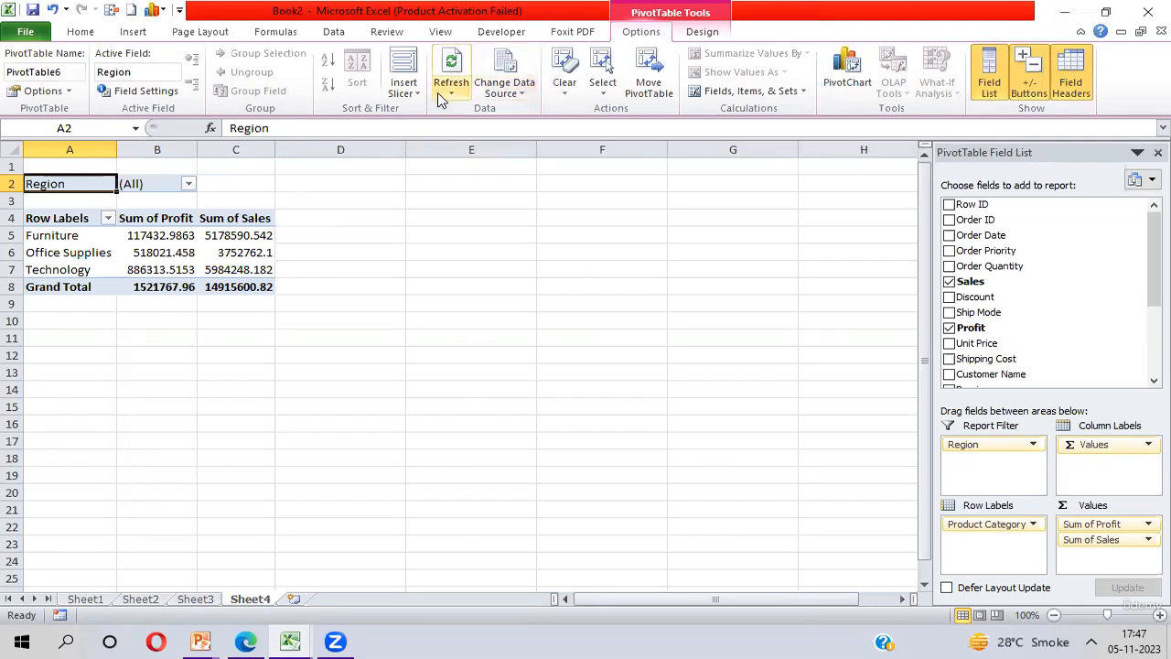
Clear all fields, formatting and filters from the PivotTable and undo the clearing
left_click(567, 96)
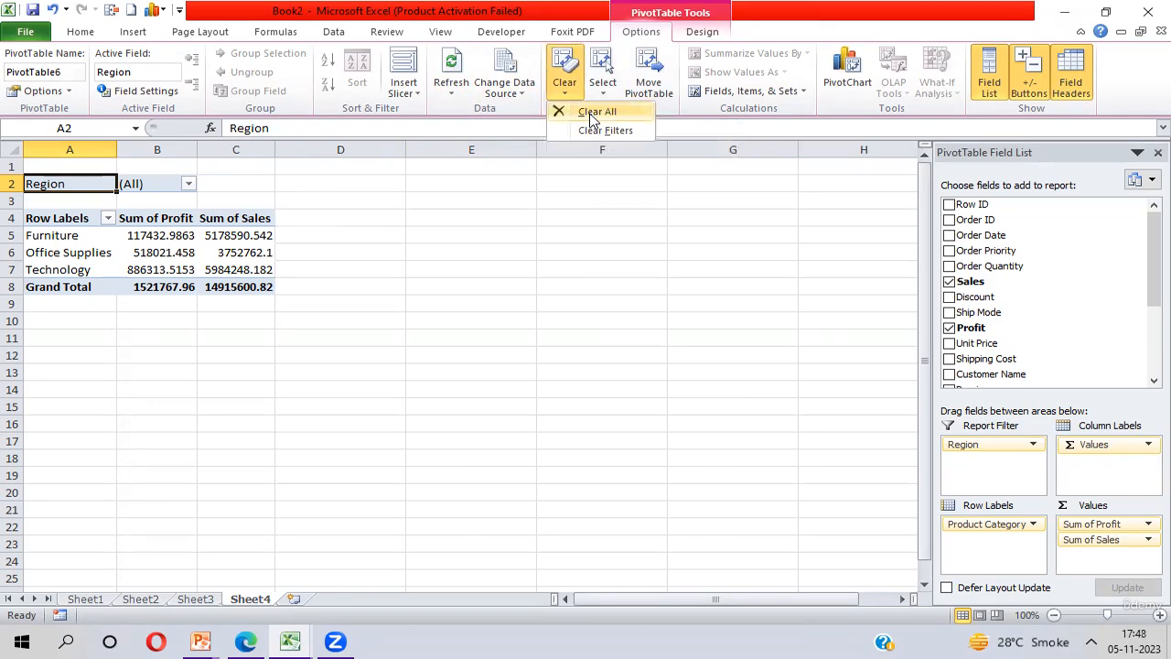
left_click(590, 113)
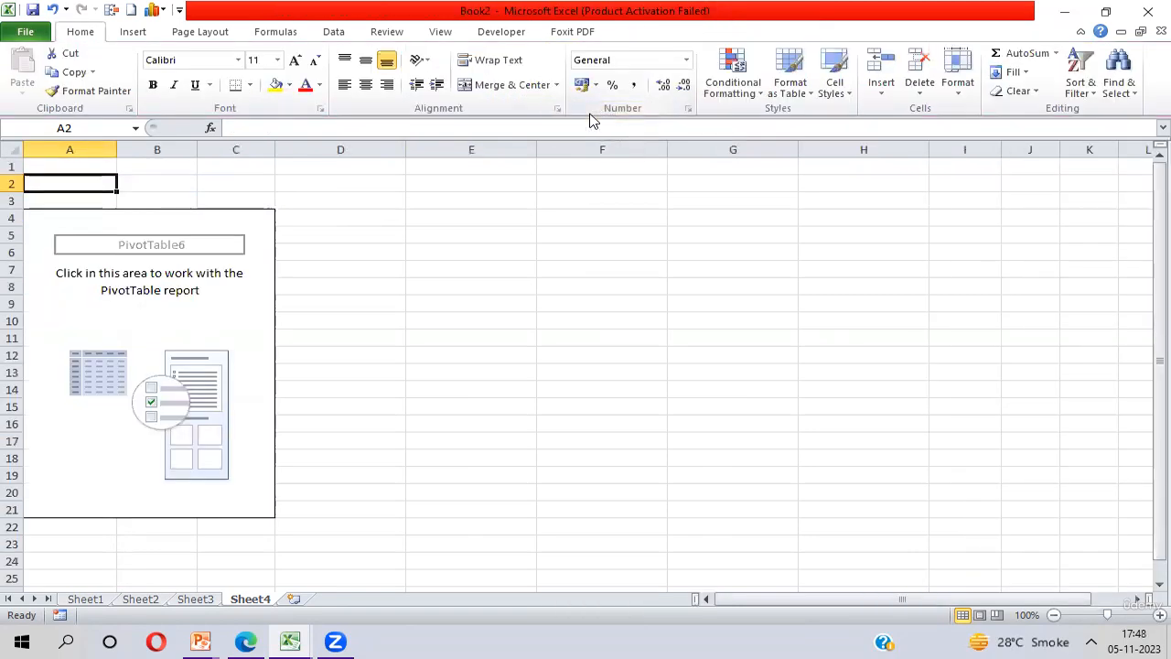
key("ctrl+z")
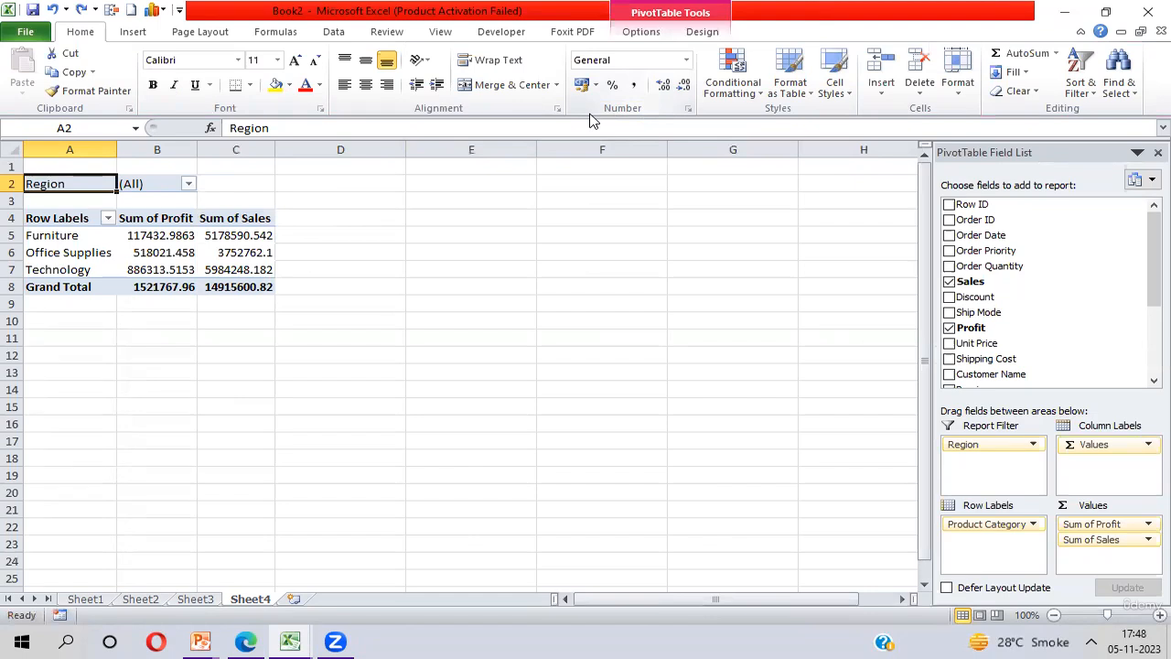
Try the PivotTable selection options in turn: the entire PivotTable, only its values and only its labels
left_click(641, 32)
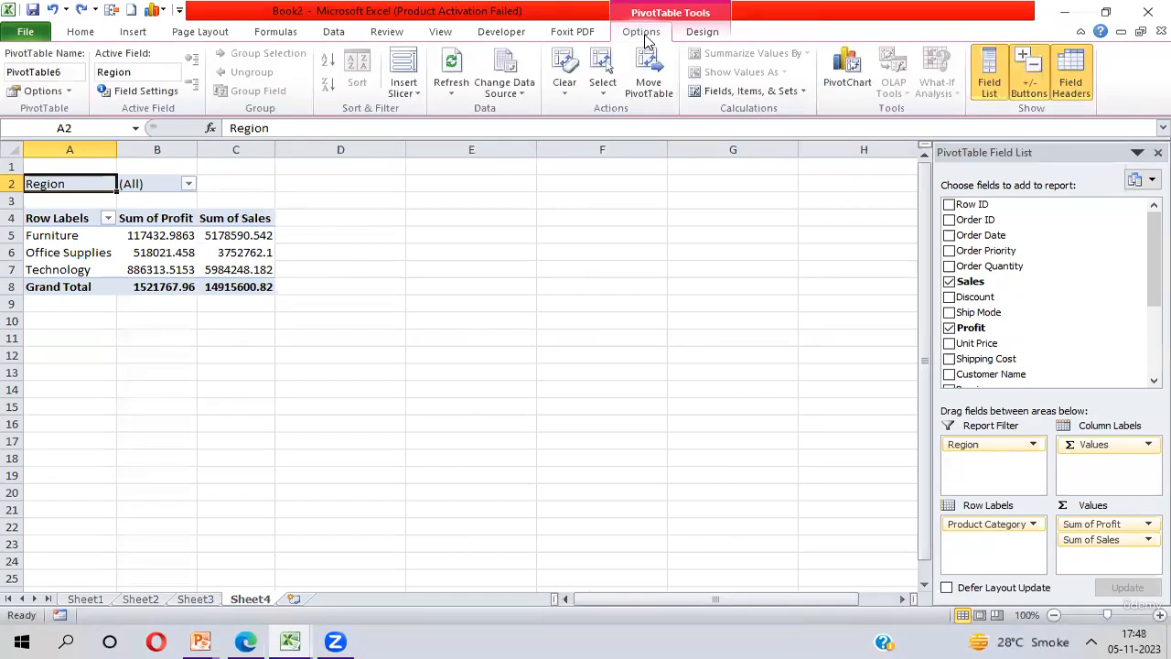
left_click(603, 95)
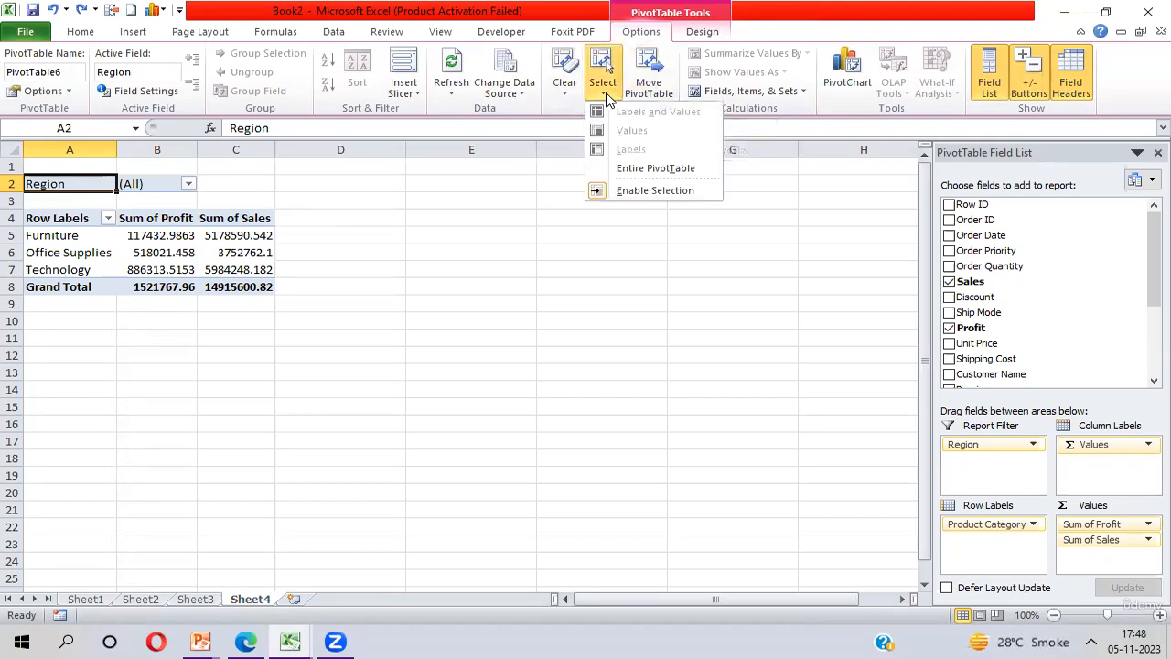
left_click(652, 171)
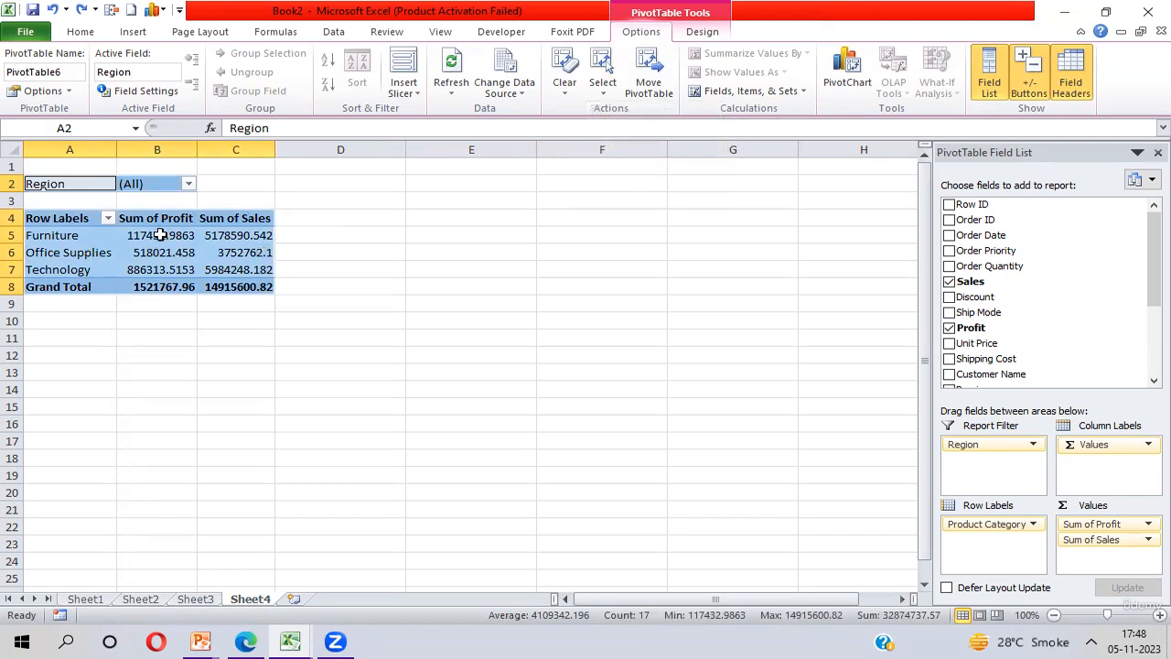
left_click(604, 91)
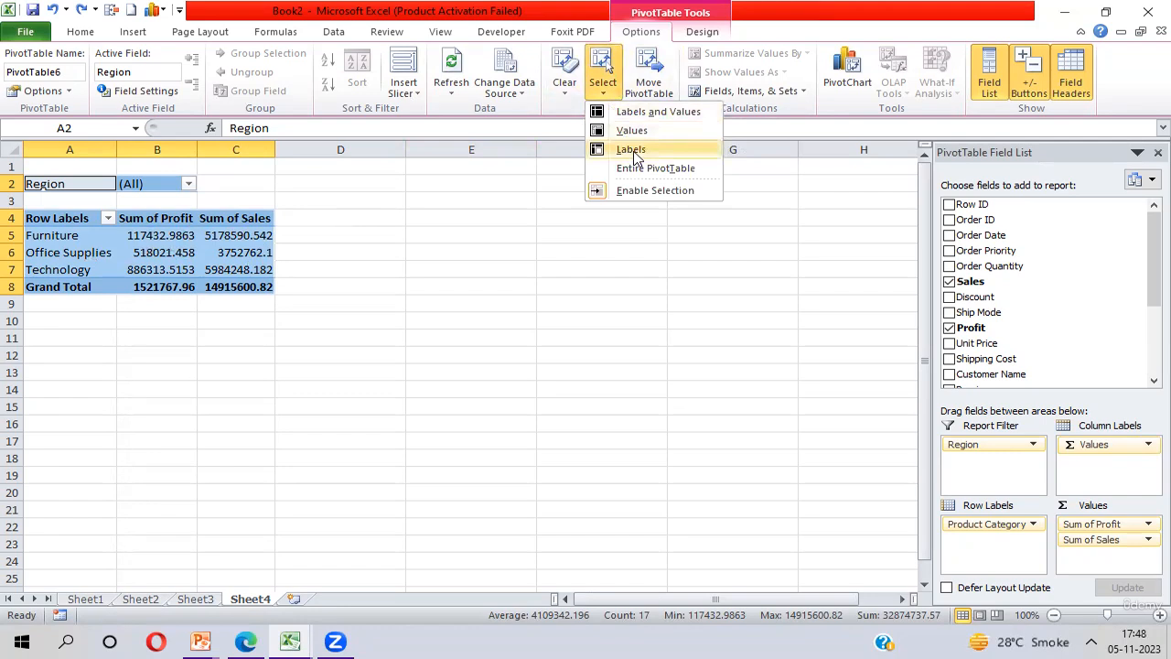
left_click(633, 131)
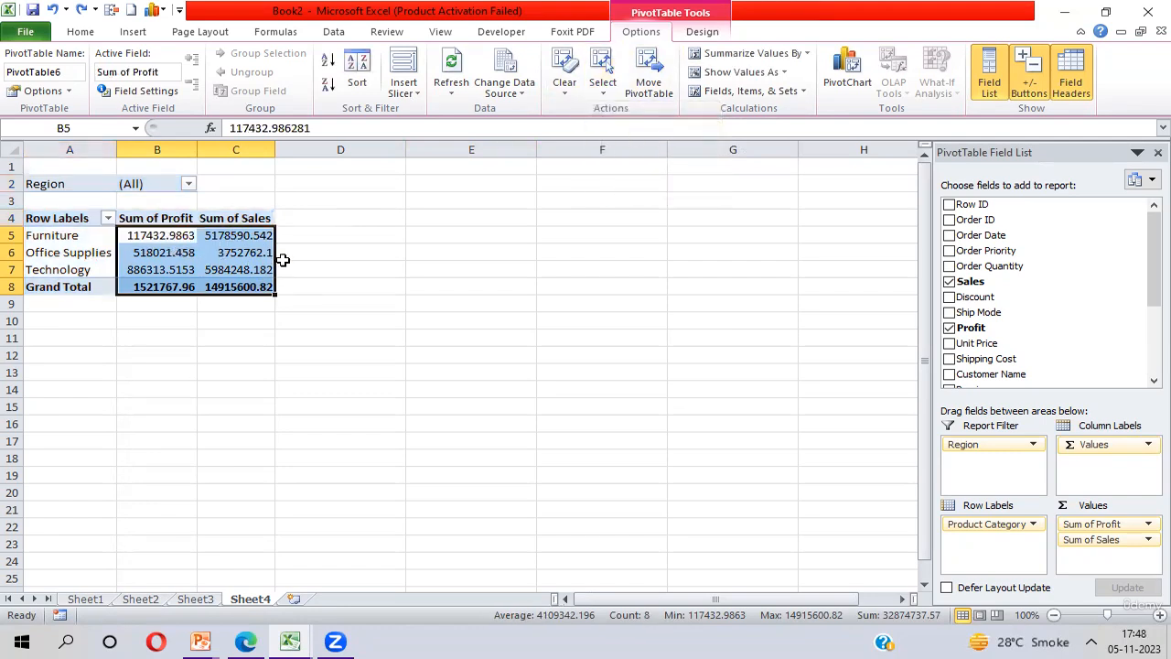
left_click(604, 92)
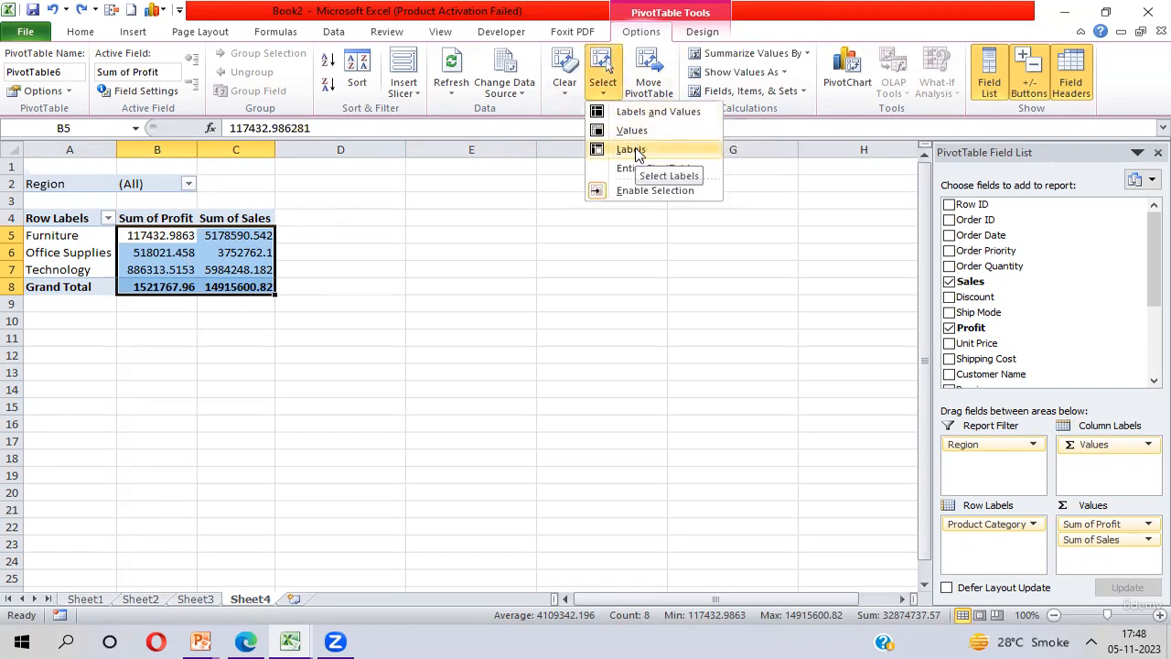
left_click(631, 149)
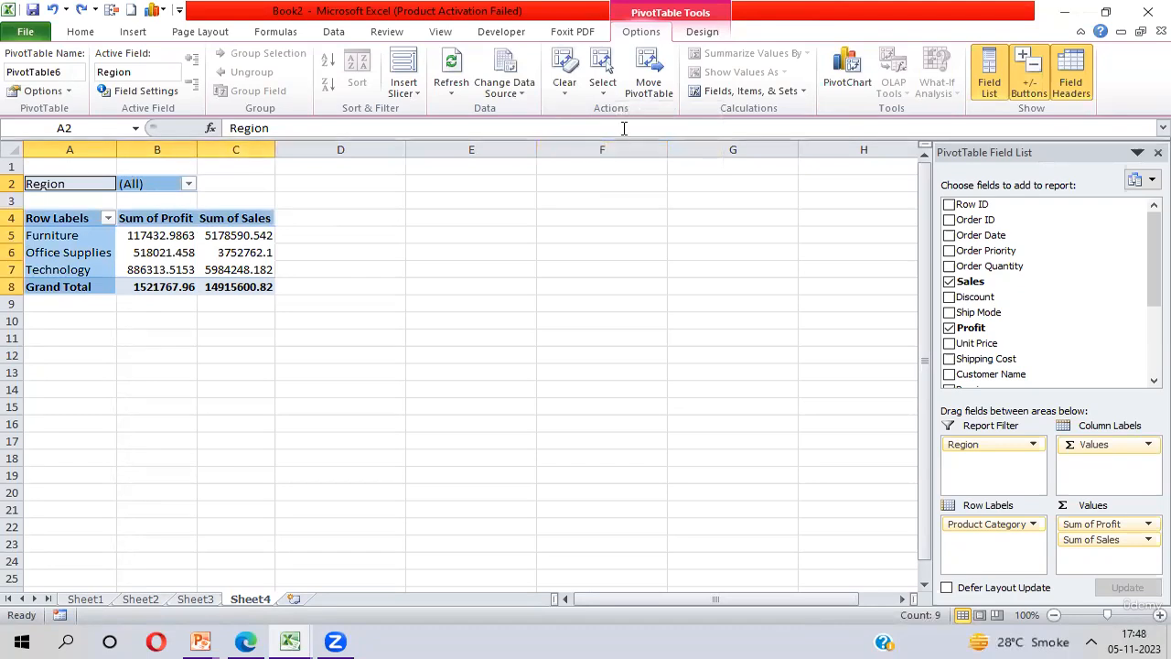
left_click(88, 239)
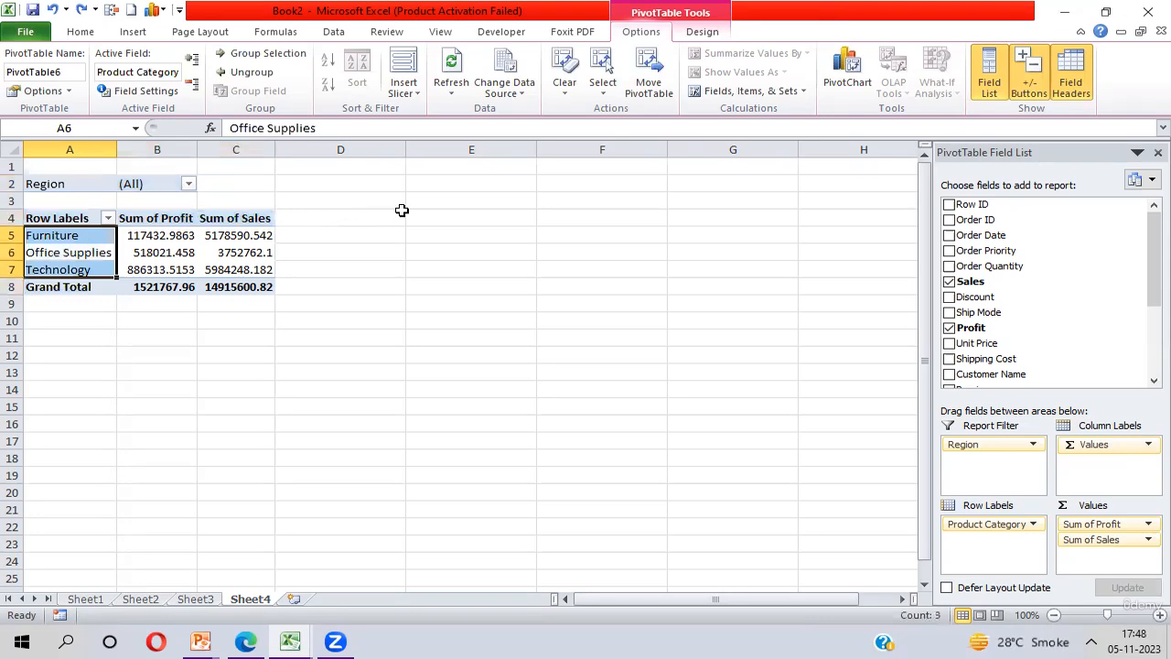
left_click(463, 217)
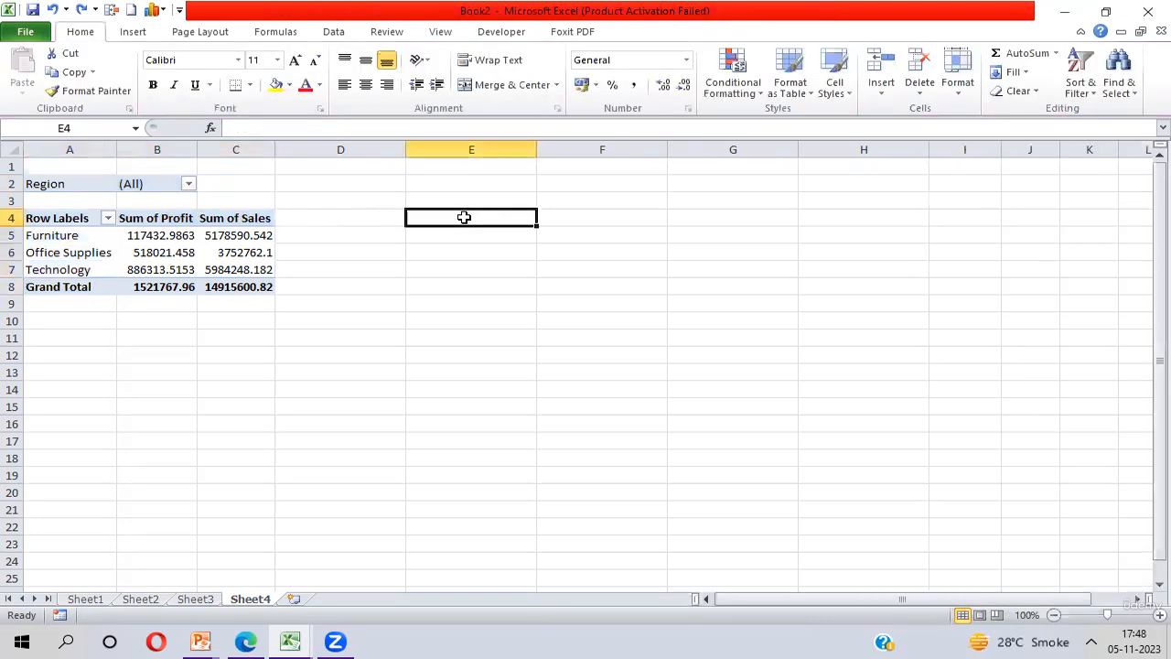
Move the PivotTable to cell E4 of the existing worksheet Sheet4
left_click(127, 238)
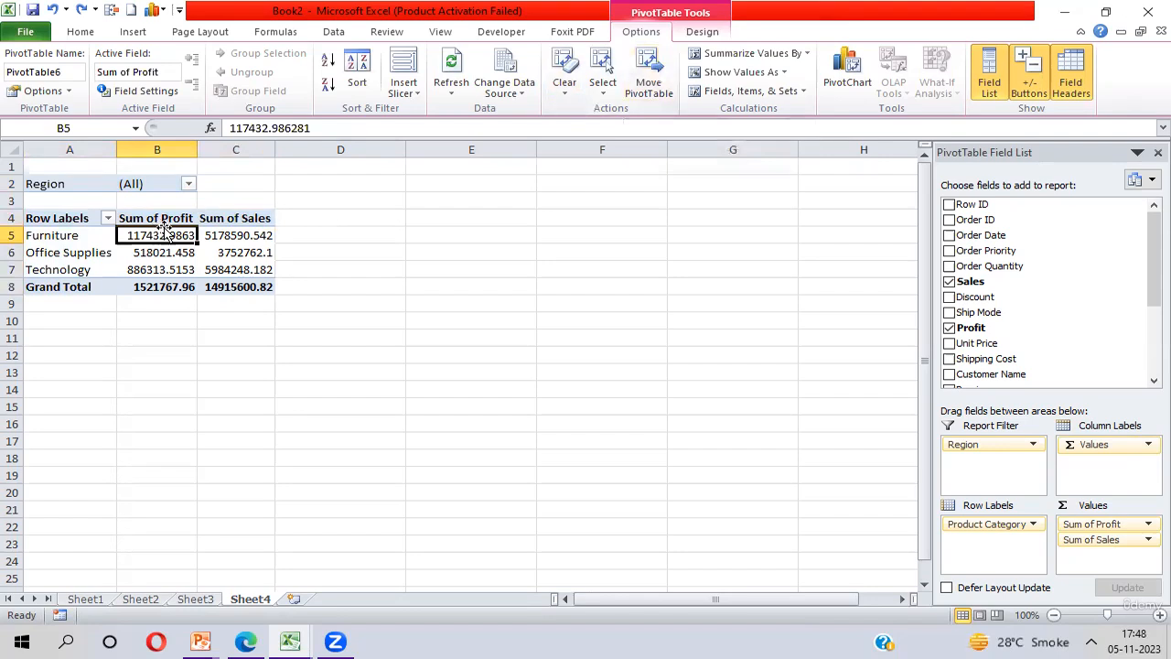
left_click(645, 75)
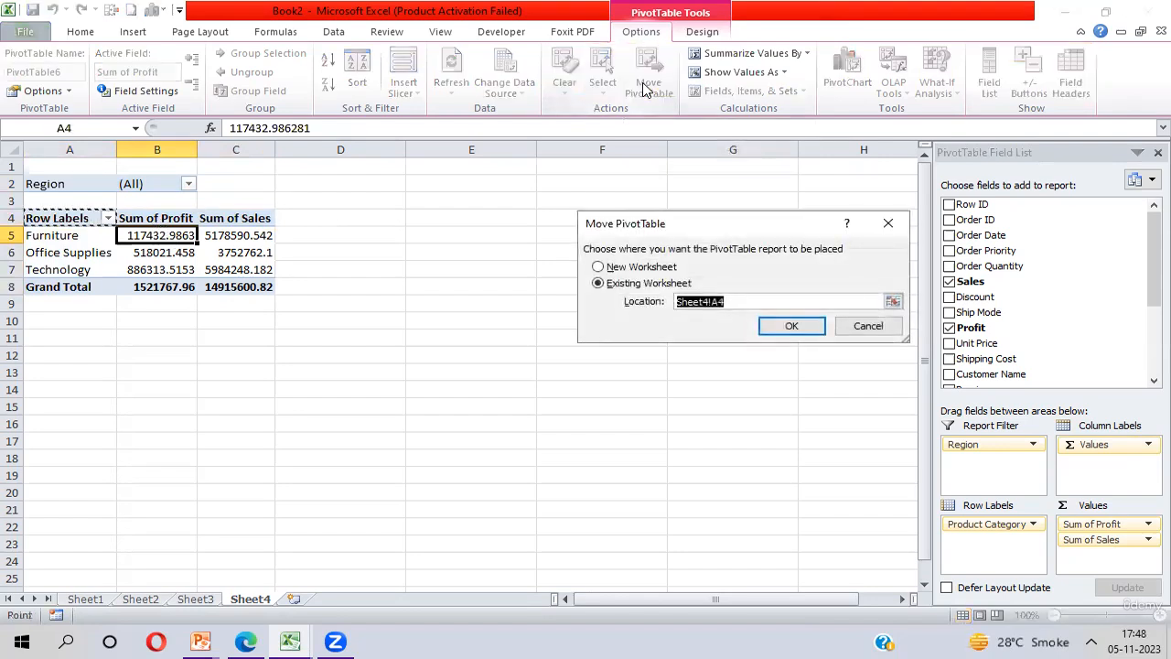
left_click(431, 215)
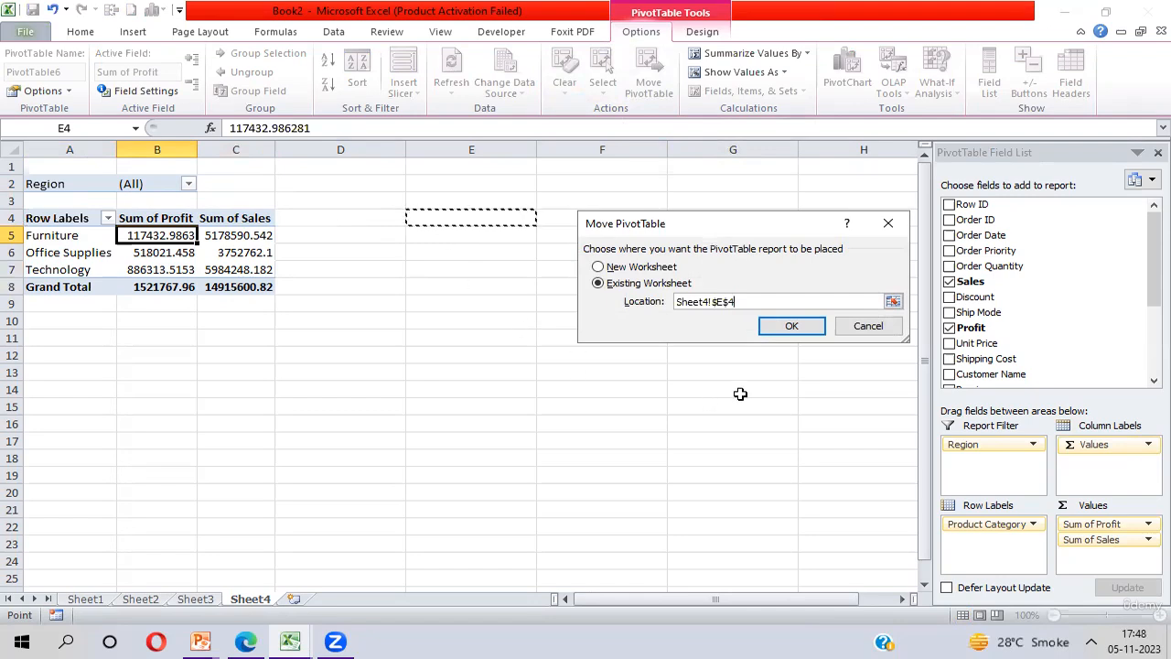
left_click(792, 327)
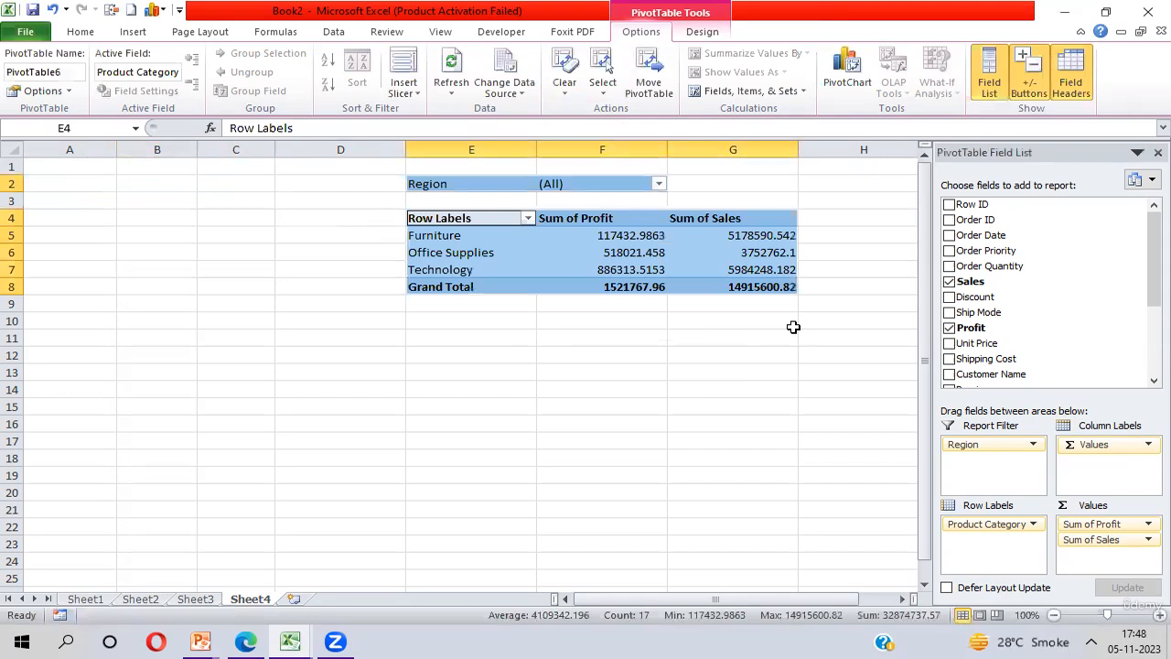
left_click(464, 223)
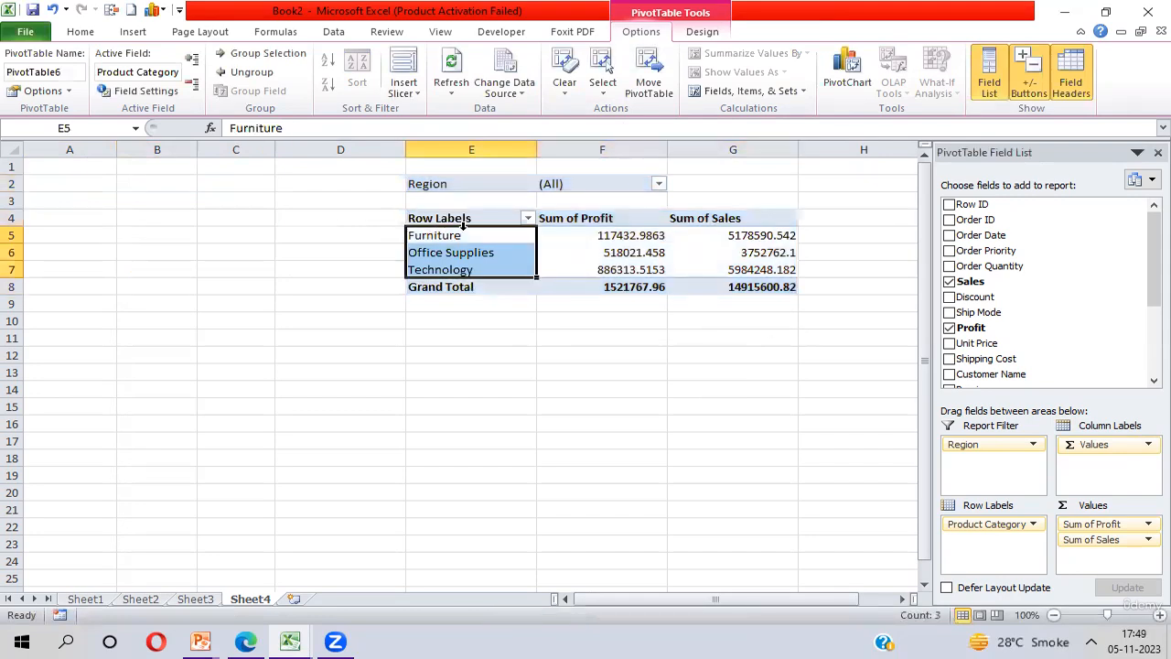
left_click(591, 234)
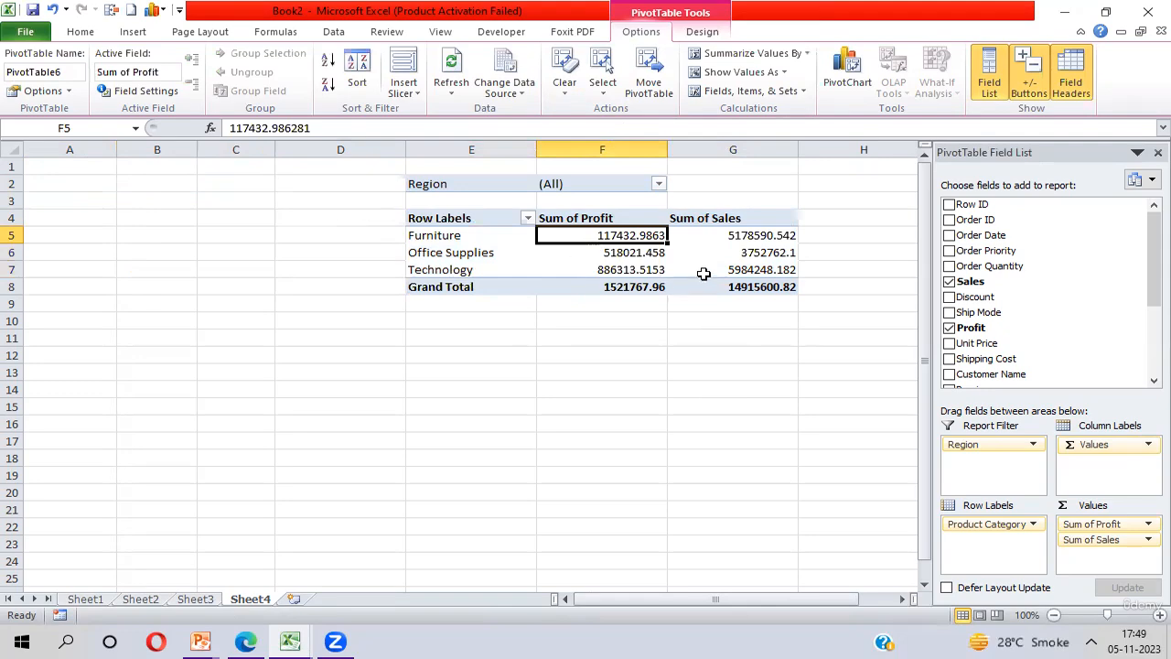
View the source data on Sheet1, return to Sheet4 and open the PivotTable's refresh options
left_click(78, 600)
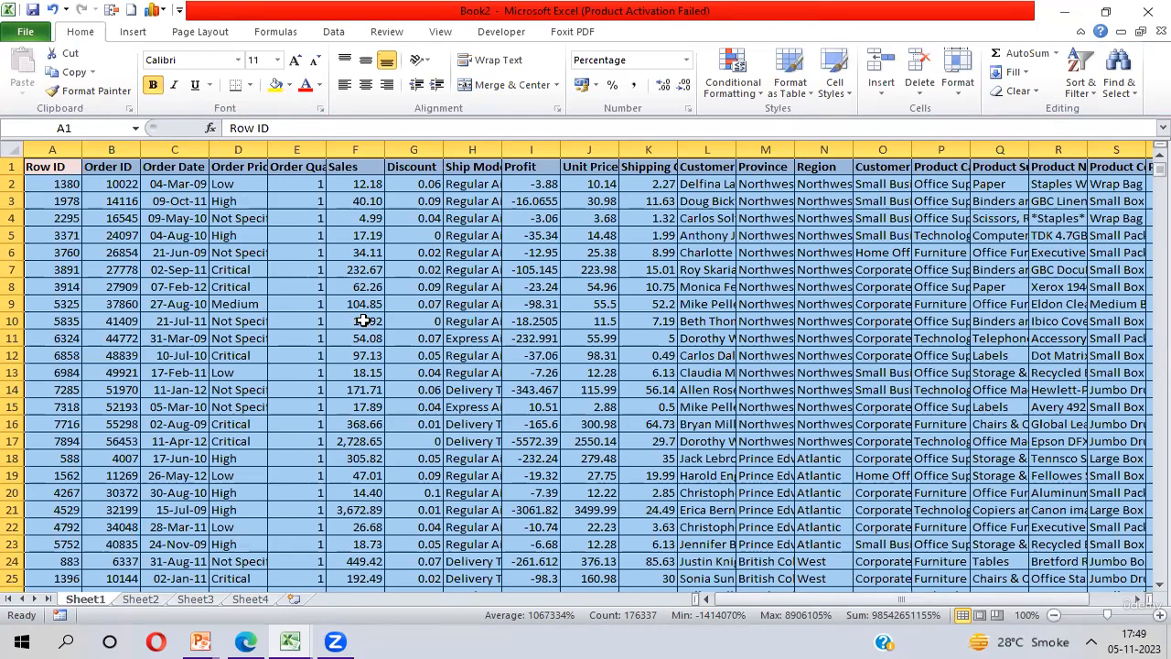
left_click(251, 599)
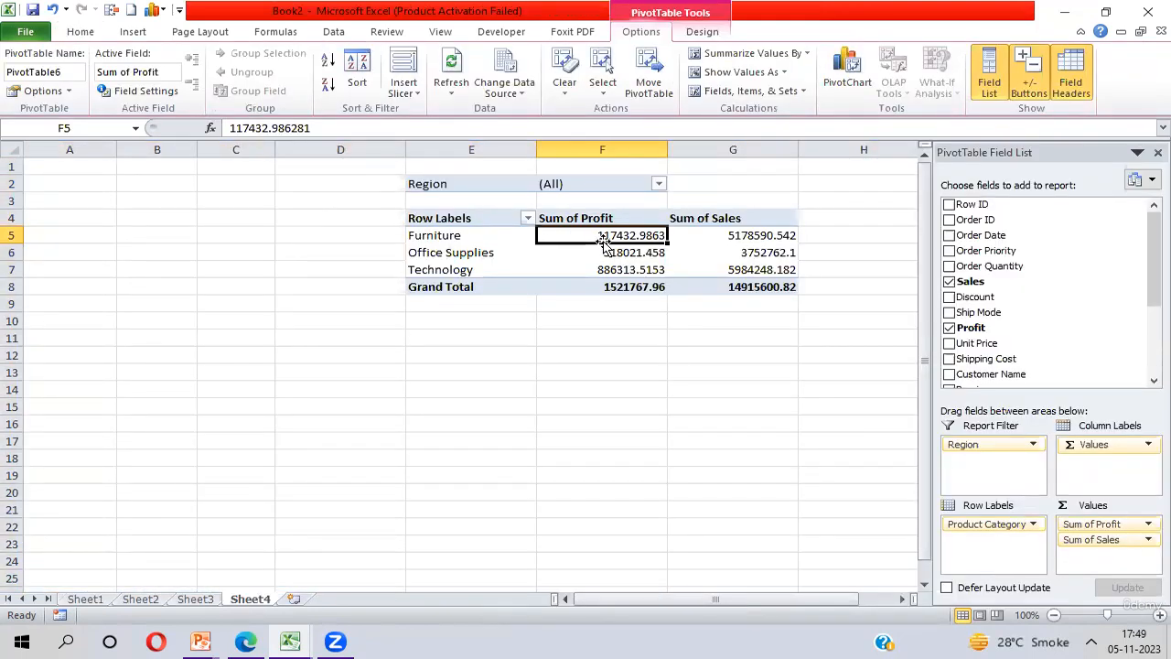
left_click(445, 96)
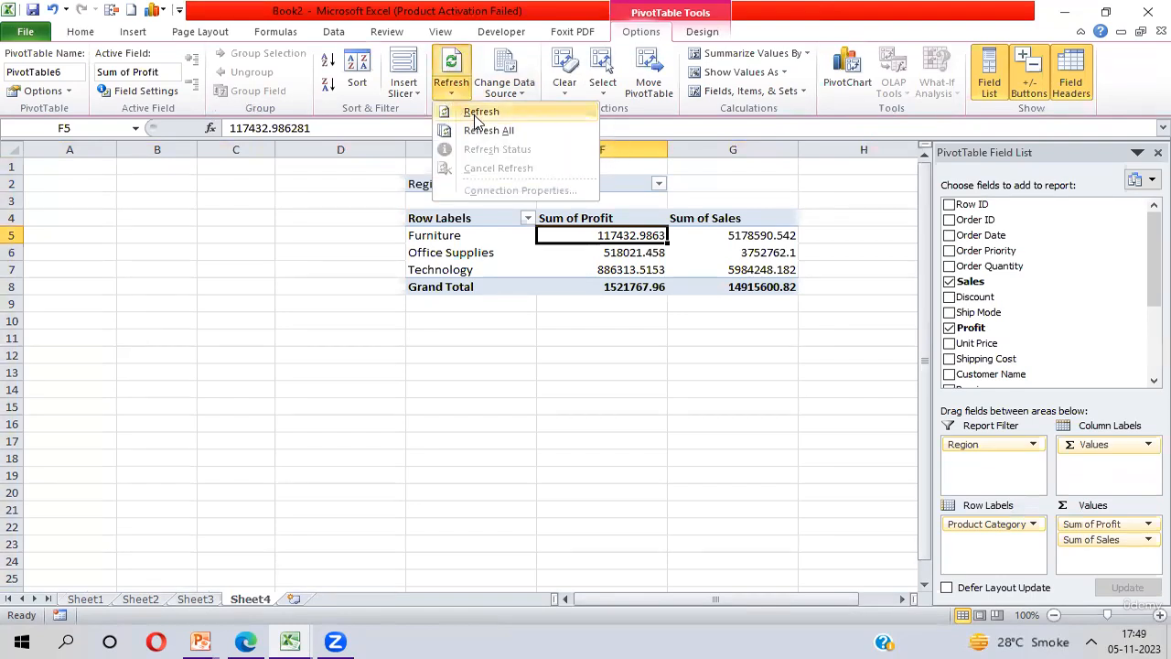